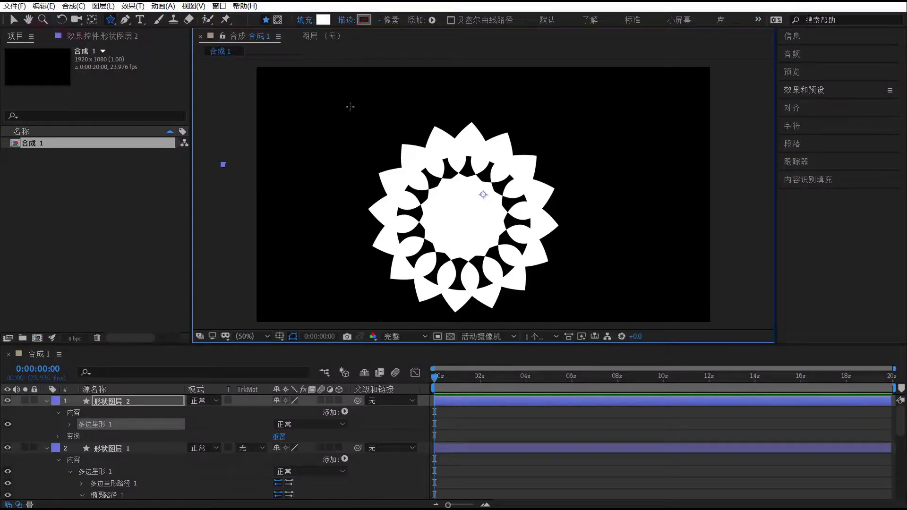
Create a new composition, 合成 2, with the default settings
click(70, 6)
click(88, 17)
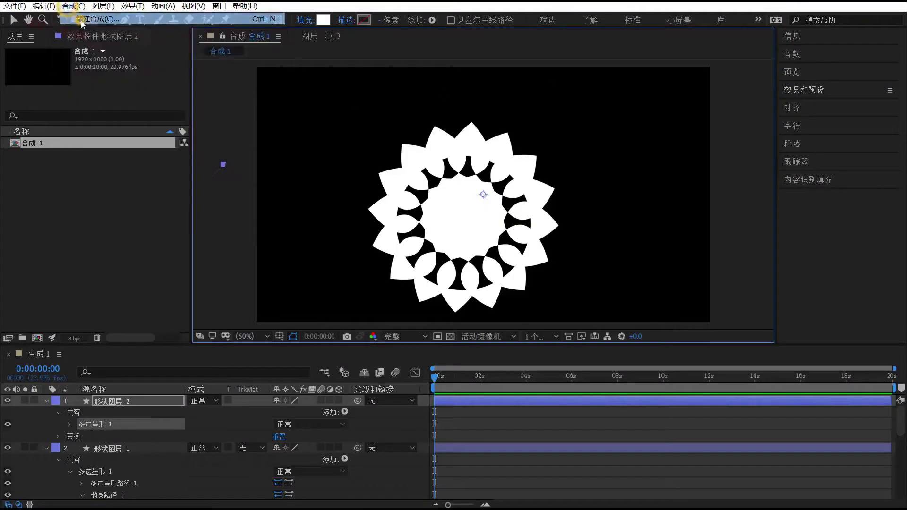
click(532, 386)
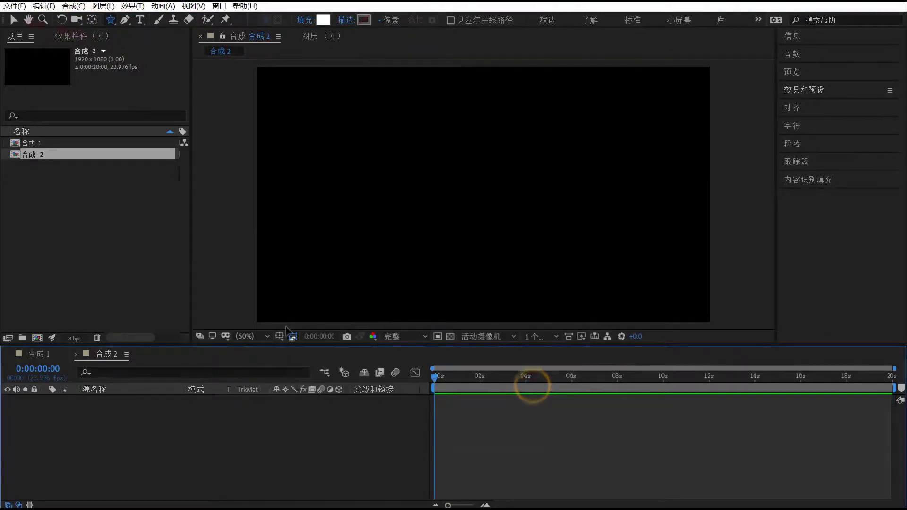
Draw a five-pointed star shape out from the composition centre with the Star tool
click(112, 21)
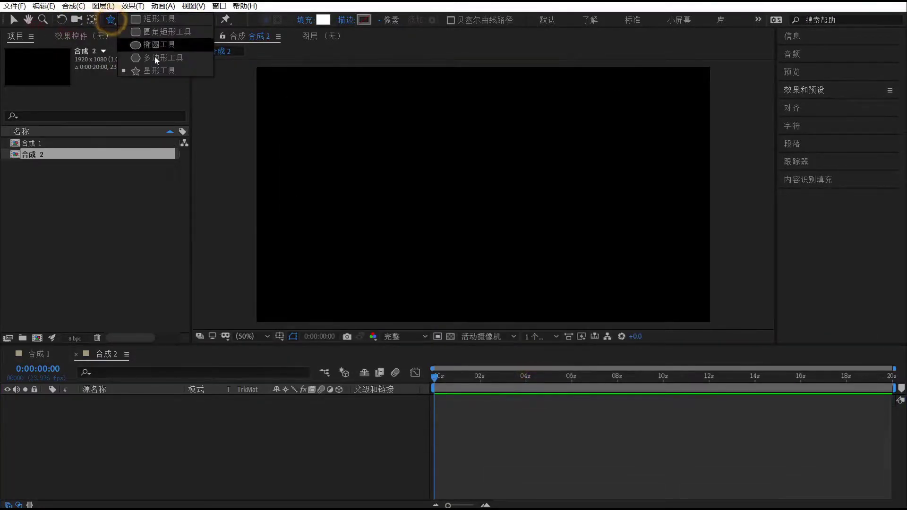
click(164, 76)
mouse_move(453, 189)
mouse_down()
mouse_move(507, 252)
mouse_move(417, 266)
mouse_up()
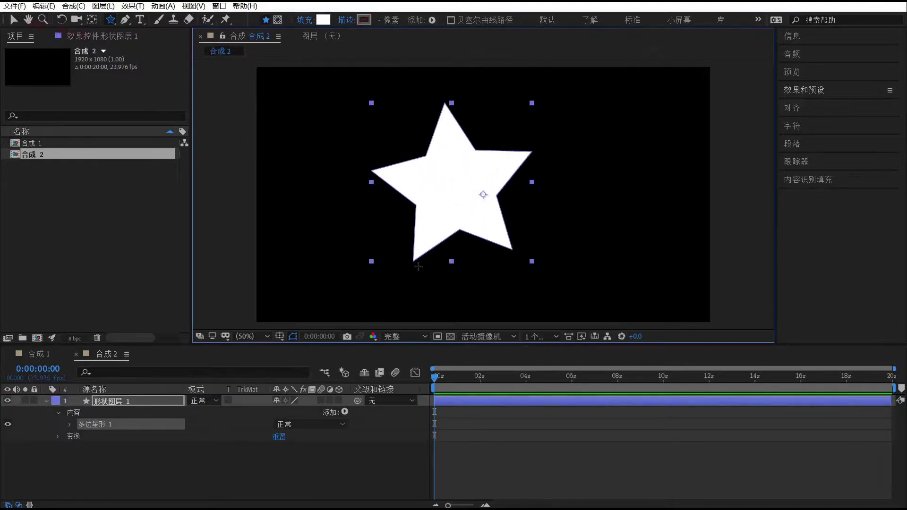
Shift the star slightly right and down, then select its shape group
click(14, 20)
drag(431, 178, 453, 182)
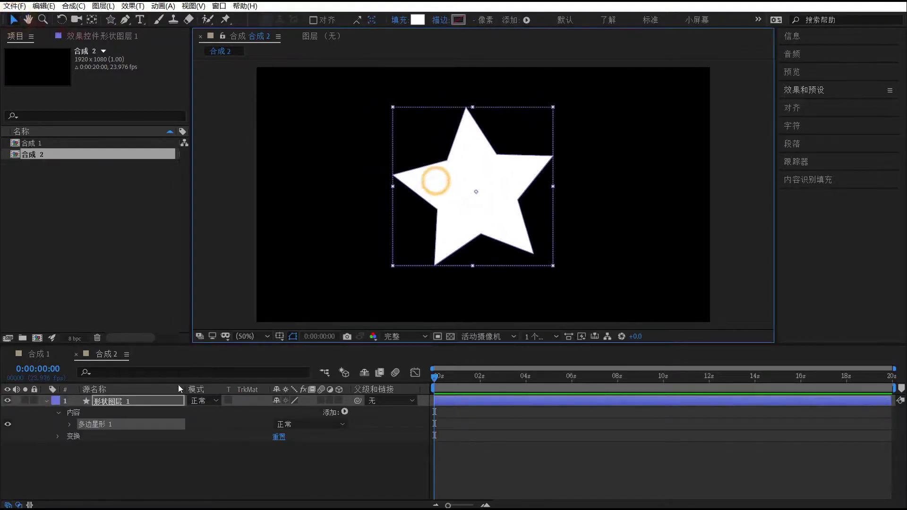
click(108, 403)
click(84, 424)
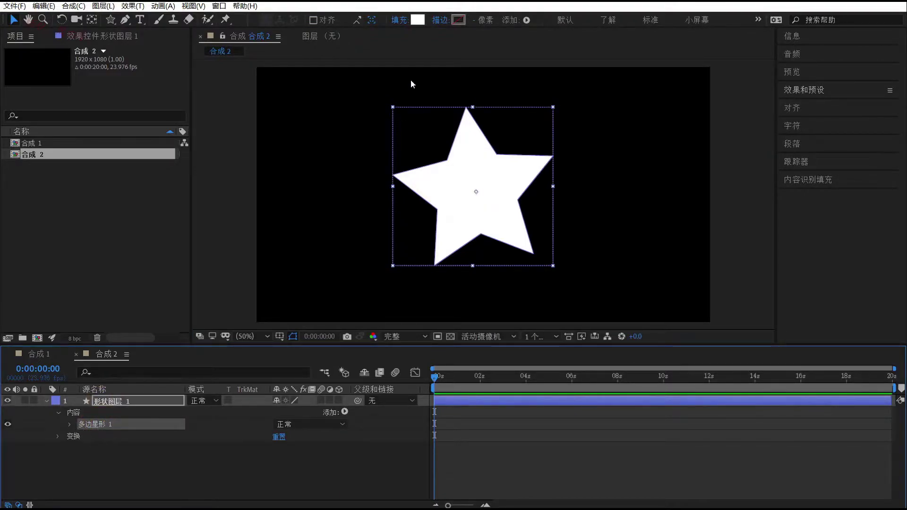
Keep the star's solid white fill and give it a solid-colour stroke
click(399, 21)
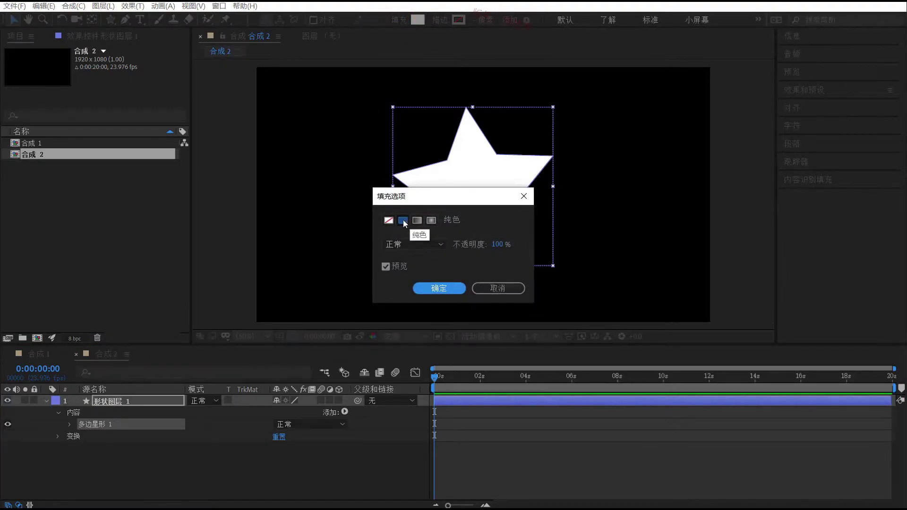
click(429, 290)
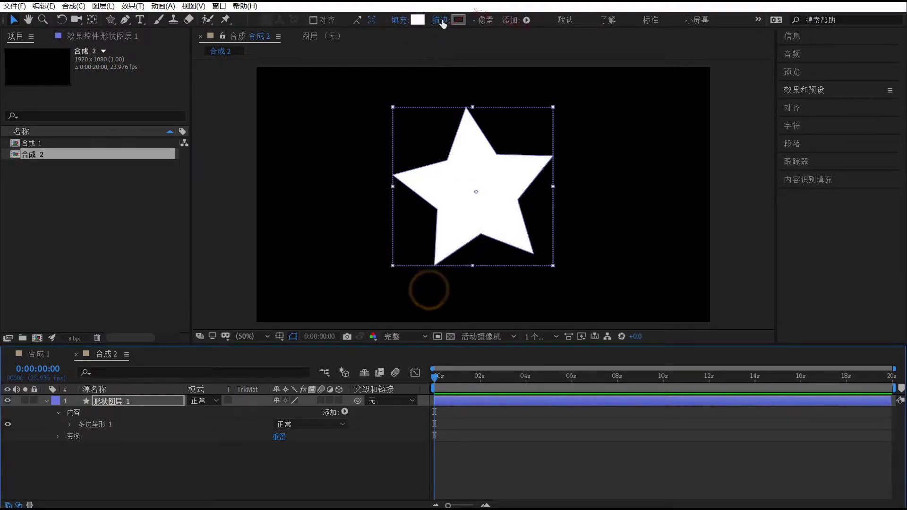
click(442, 20)
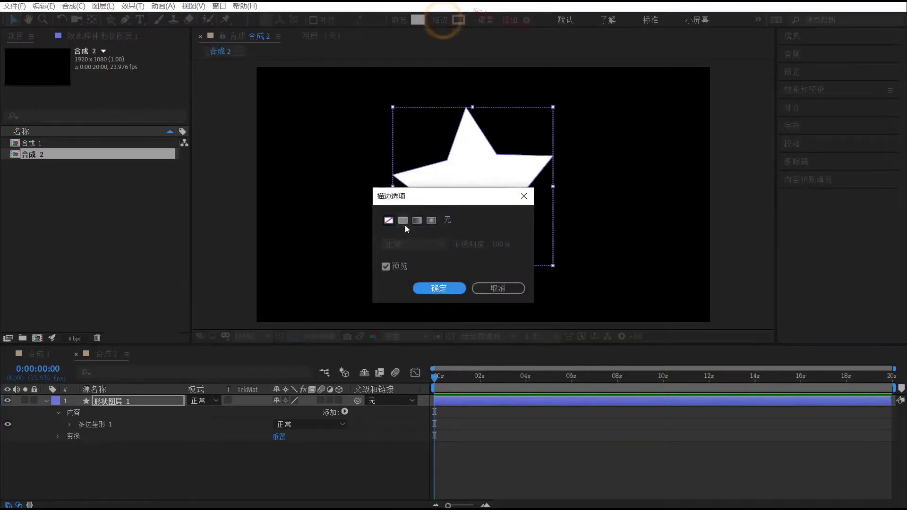
click(403, 220)
click(439, 289)
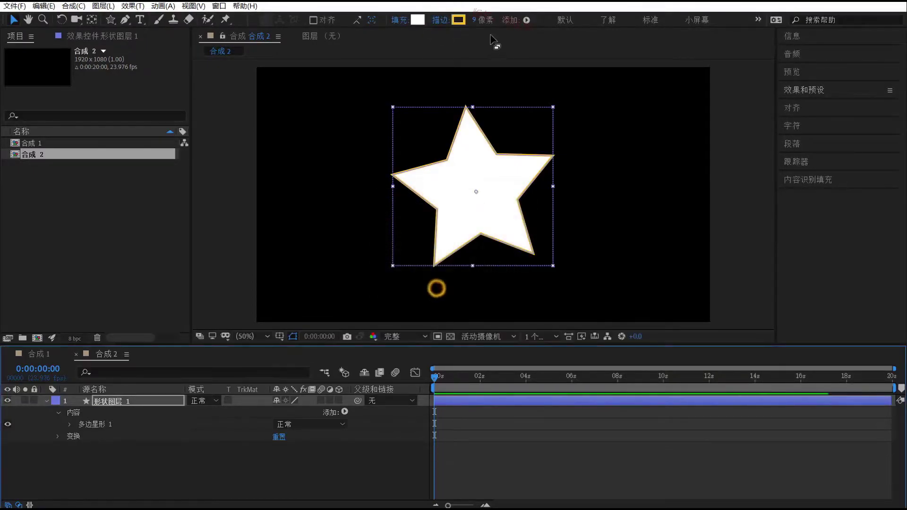
Make the stroke bright green (28FF30) and widen it to 22 pixels
click(458, 19)
drag(247, 243, 246, 302)
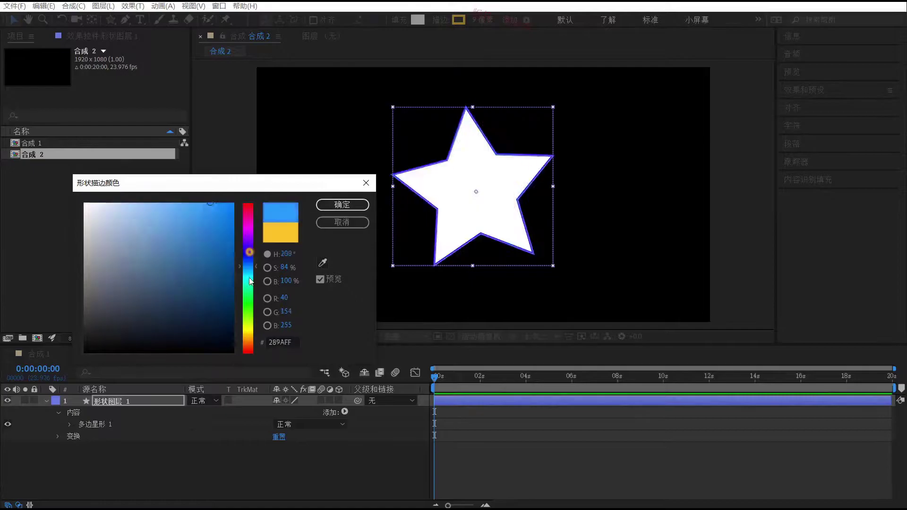
click(344, 208)
drag(475, 20, 491, 19)
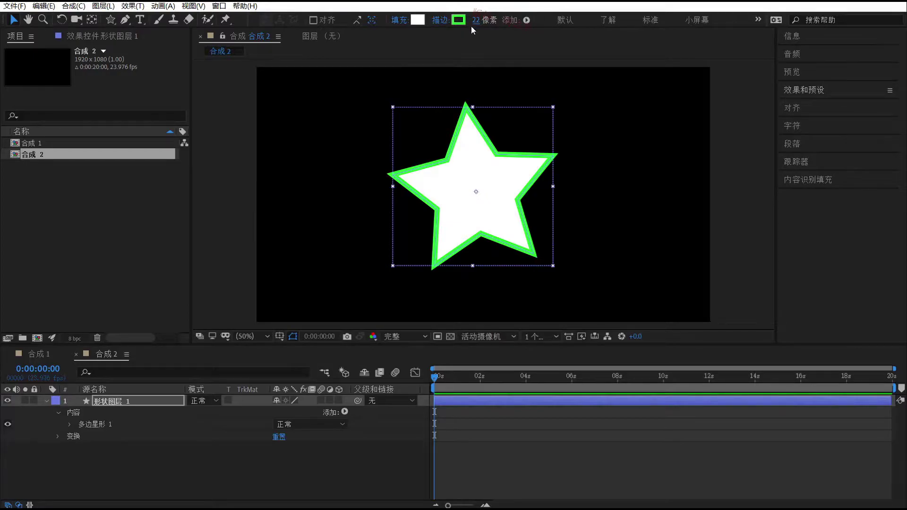
Expand Polystar Path 1 and set the star to 16 points
click(637, 161)
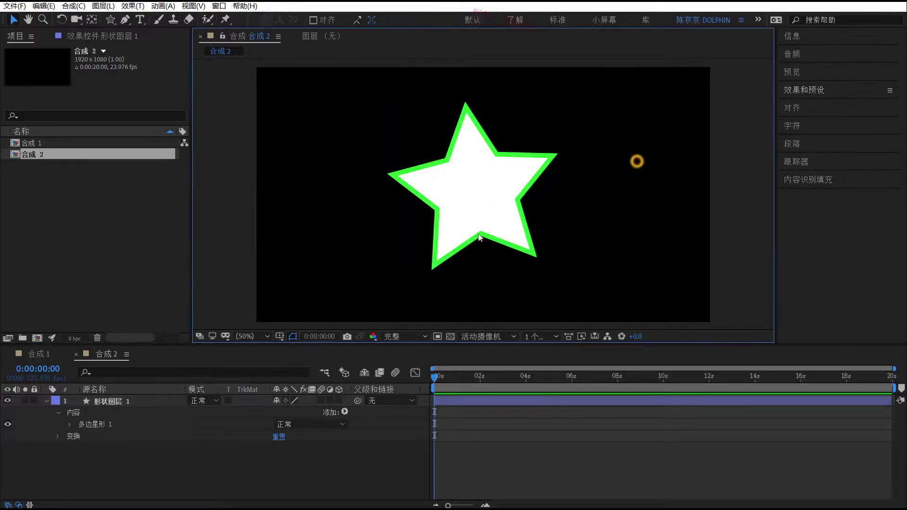
click(96, 424)
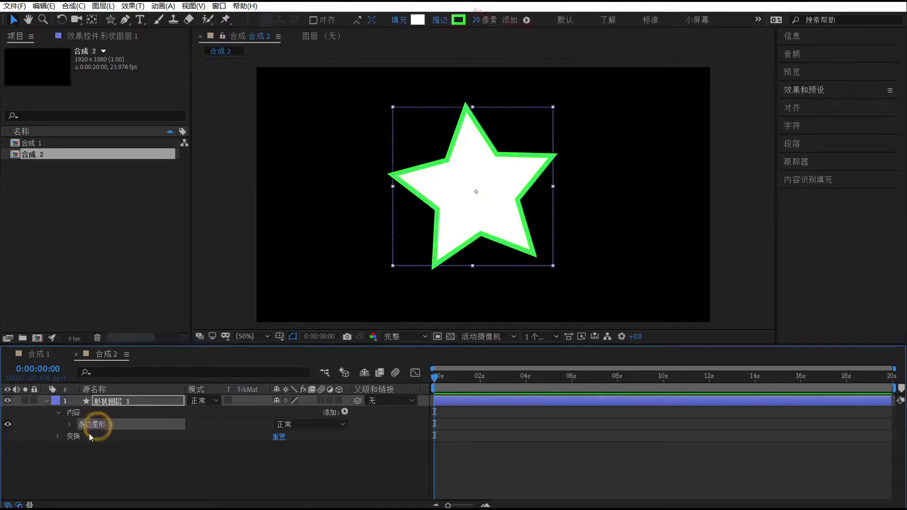
click(69, 423)
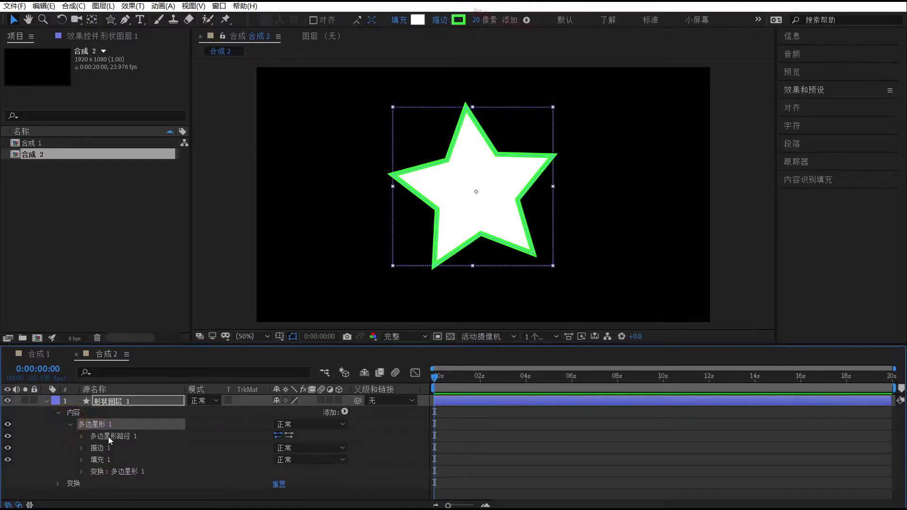
click(109, 437)
click(81, 436)
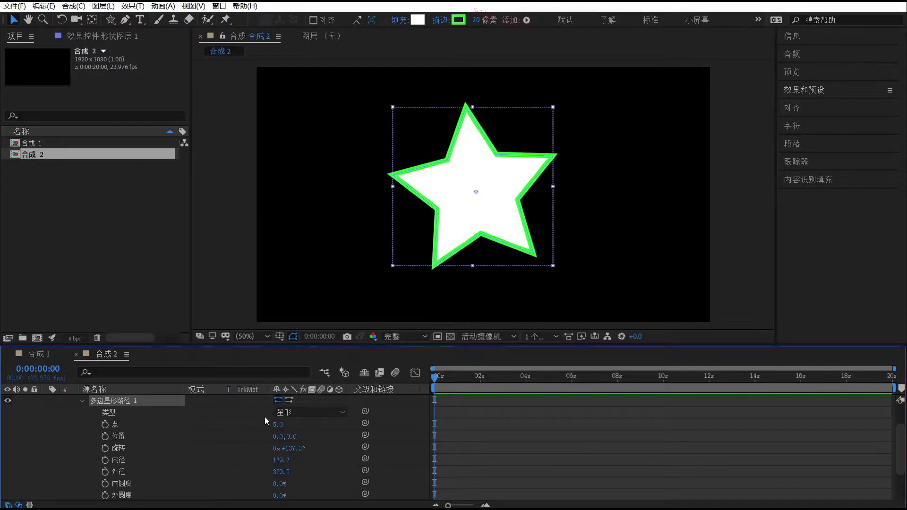
drag(280, 425, 291, 466)
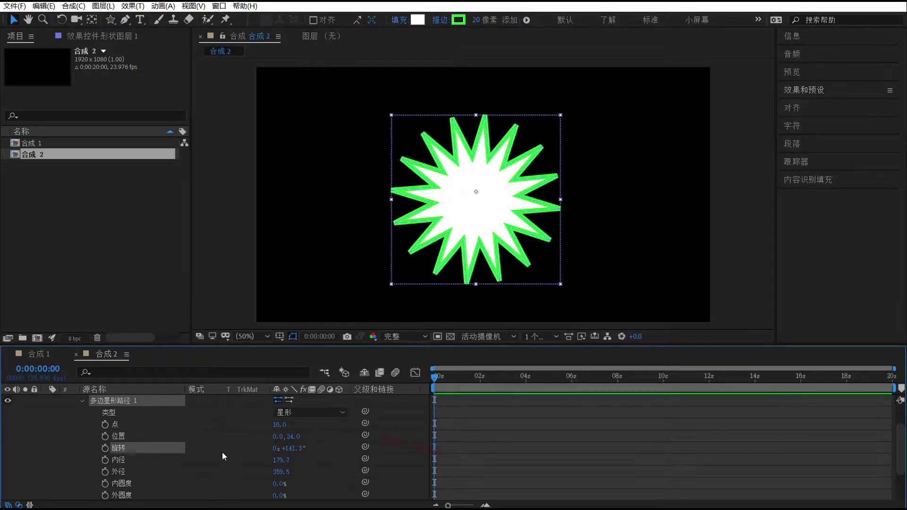
scroll(215, 459, down, 2)
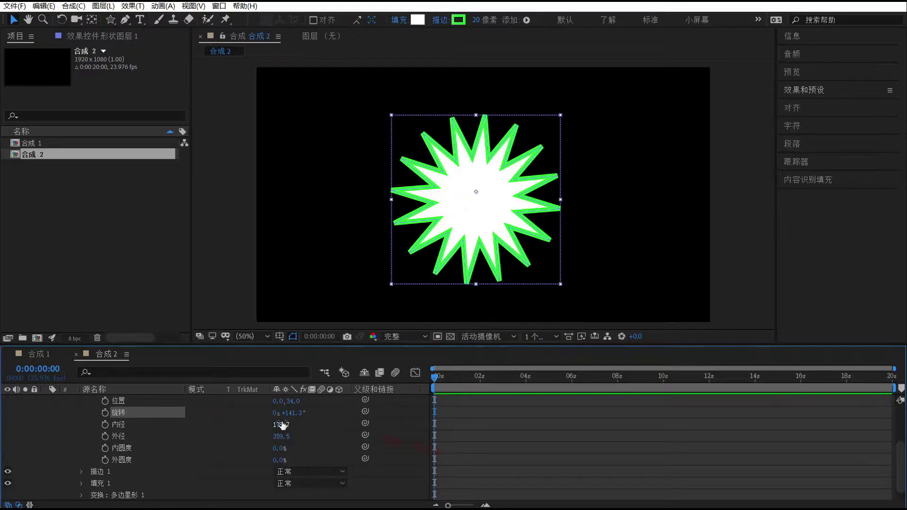
Enlarge the inner radius, set Inner Roundness to 660% and Outer Roundness to -4%
mouse_move(282, 425)
mouse_down()
mouse_move(301, 422)
mouse_move(213, 431)
mouse_move(276, 424)
mouse_move(275, 453)
mouse_move(514, 434)
mouse_up()
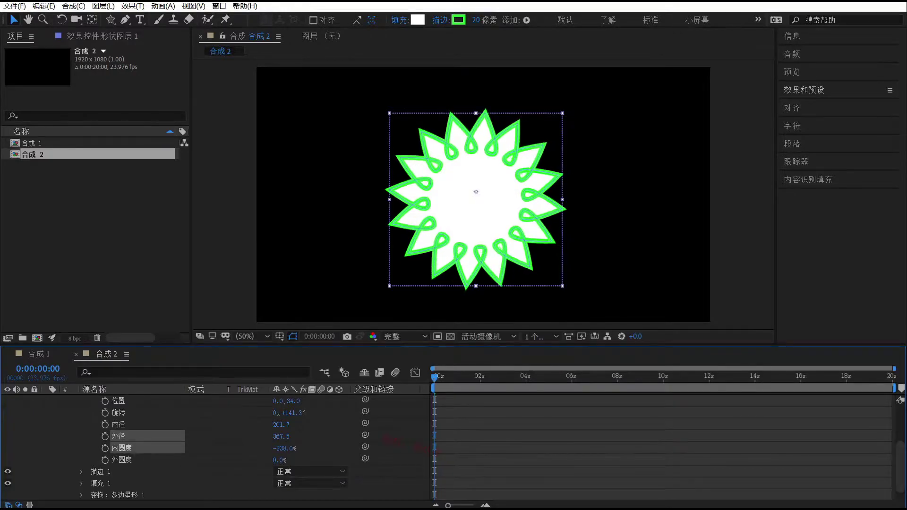
drag(282, 448, 616, 401)
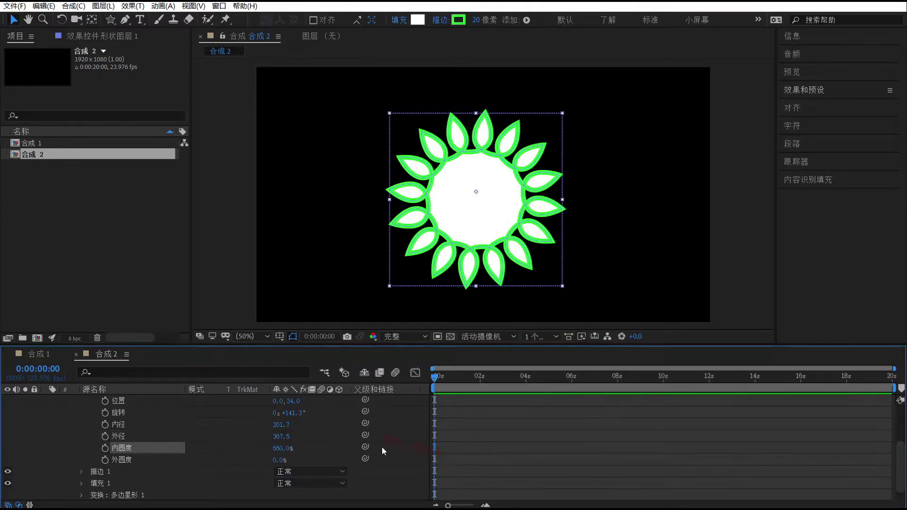
mouse_move(283, 456)
mouse_down()
mouse_move(358, 450)
mouse_move(228, 431)
mouse_move(243, 431)
mouse_up()
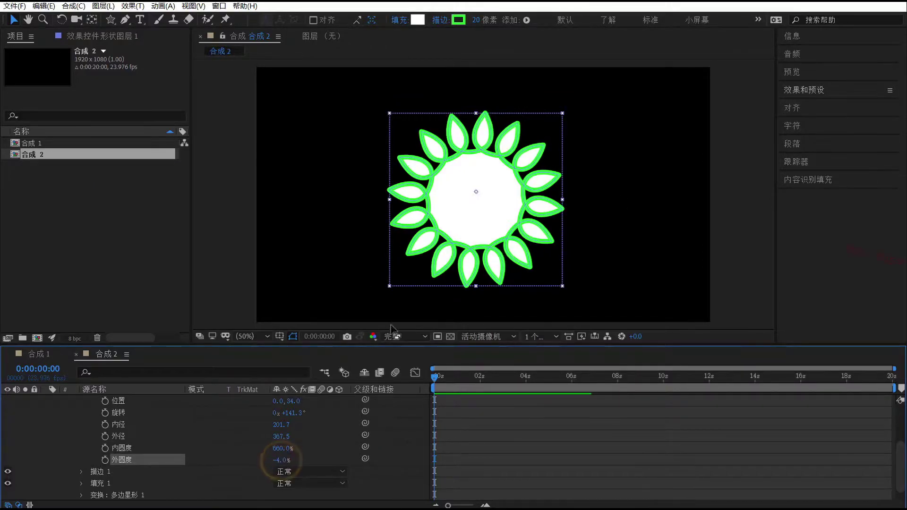
scroll(137, 439, up, 3)
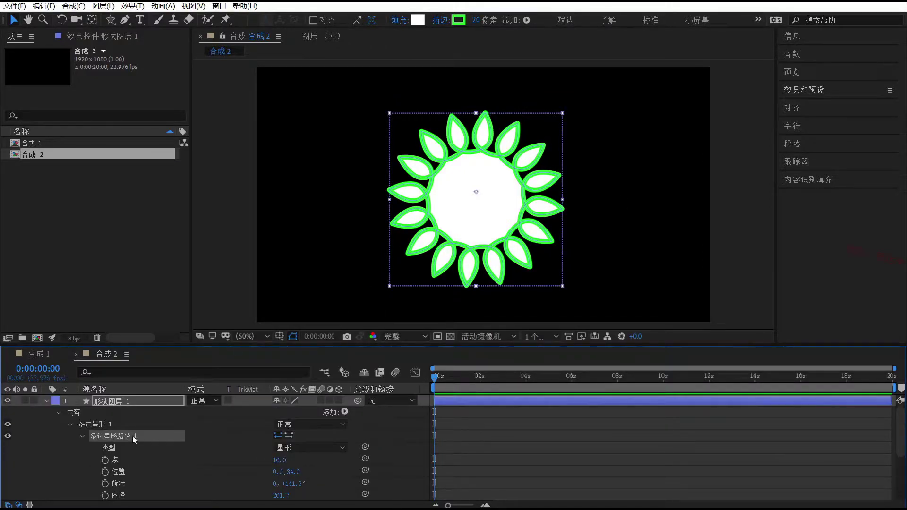
Add an ellipse path to the star group, sized 583×583 at position 0,48
click(81, 436)
click(99, 459)
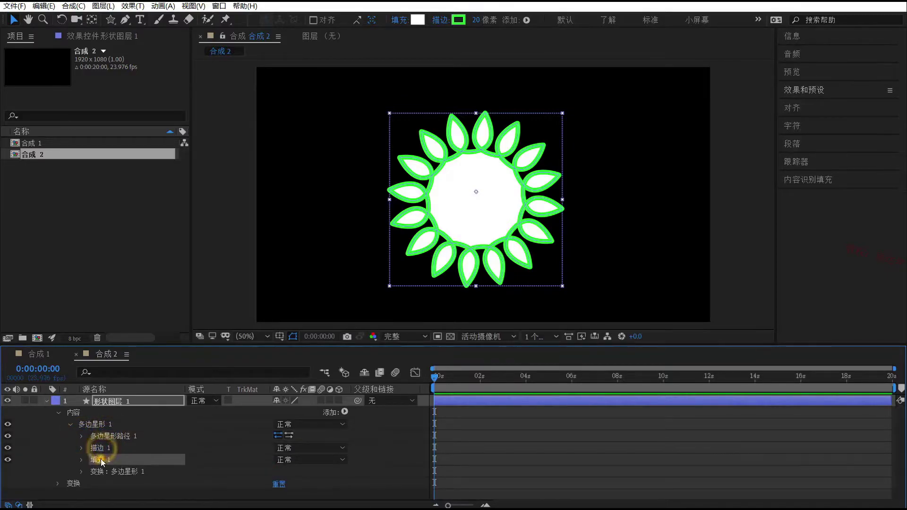
click(99, 447)
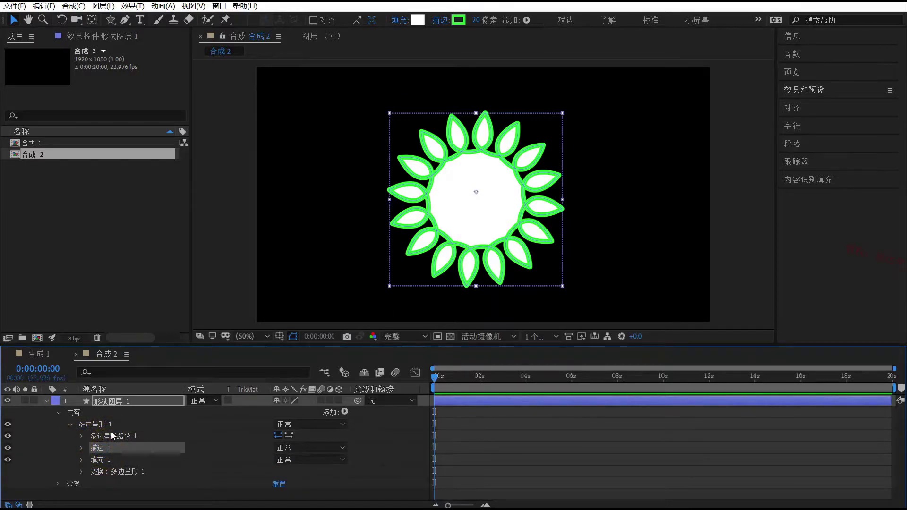
click(98, 424)
click(344, 412)
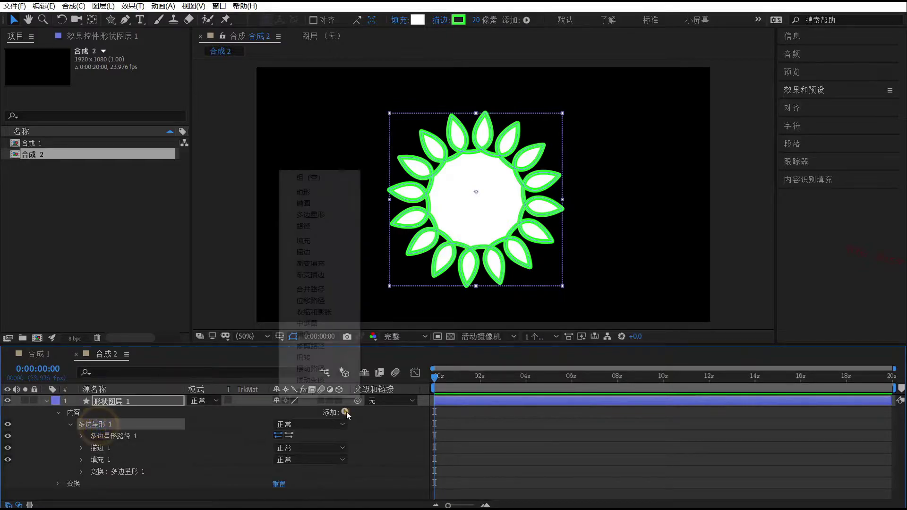
click(317, 204)
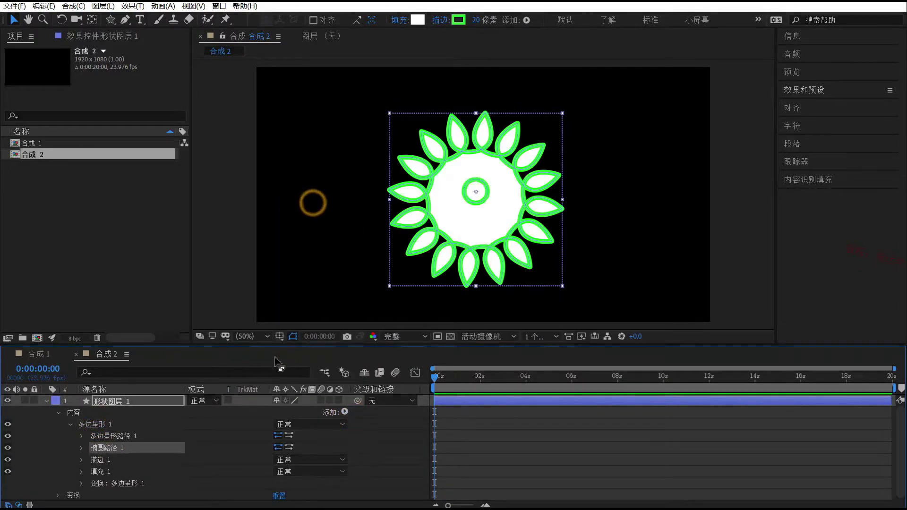
click(81, 448)
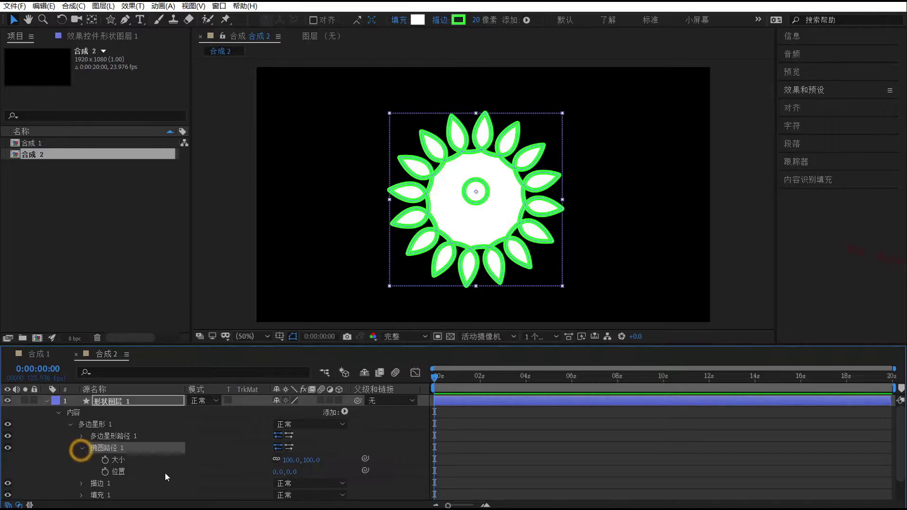
mouse_move(293, 472)
mouse_down()
mouse_move(542, 467)
mouse_move(548, 254)
mouse_up()
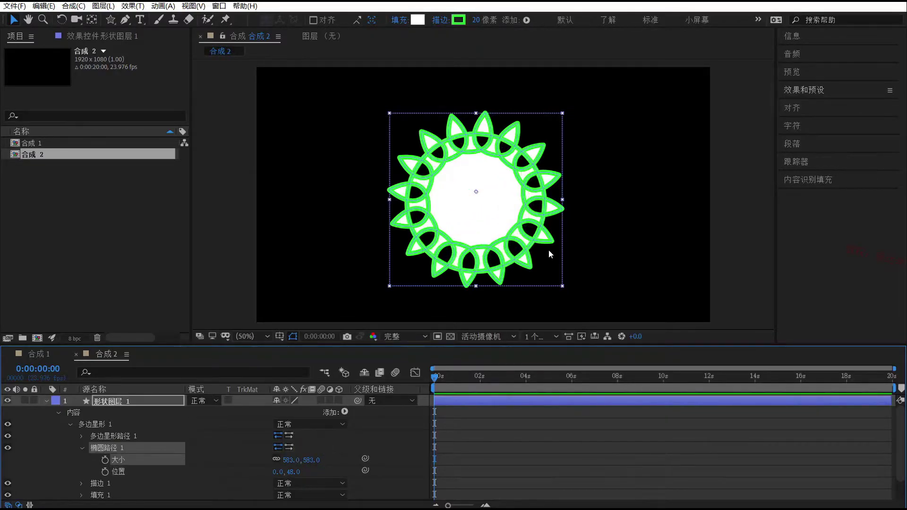
Add Ellipse Path 2 to the star group, sized 497×497 at position 0,47
click(81, 448)
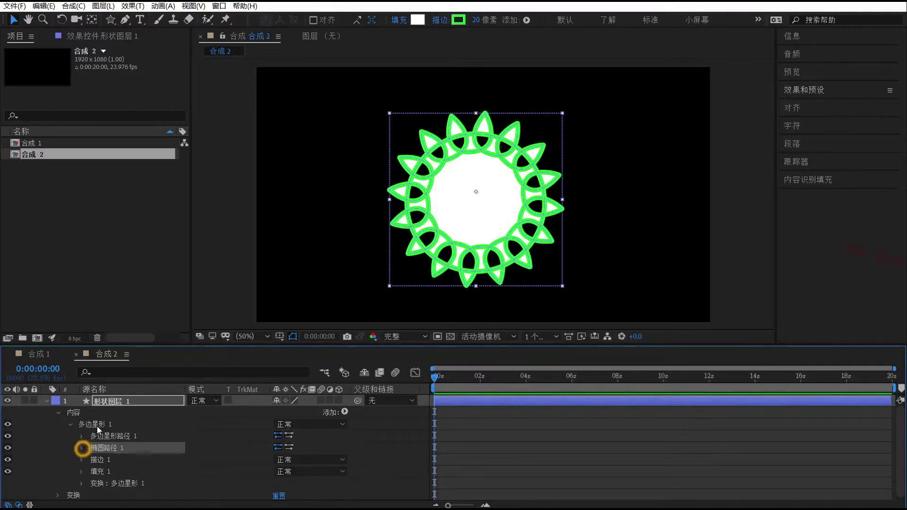
click(97, 424)
click(344, 412)
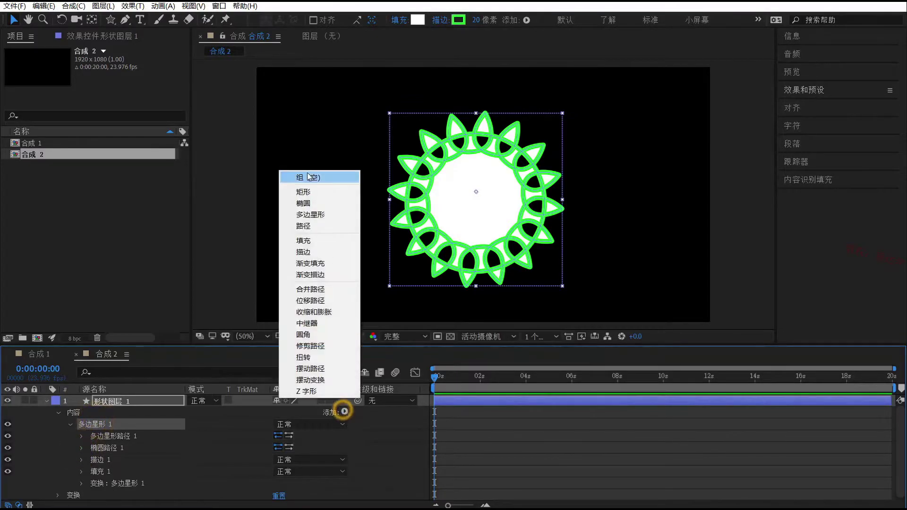
click(312, 202)
click(81, 459)
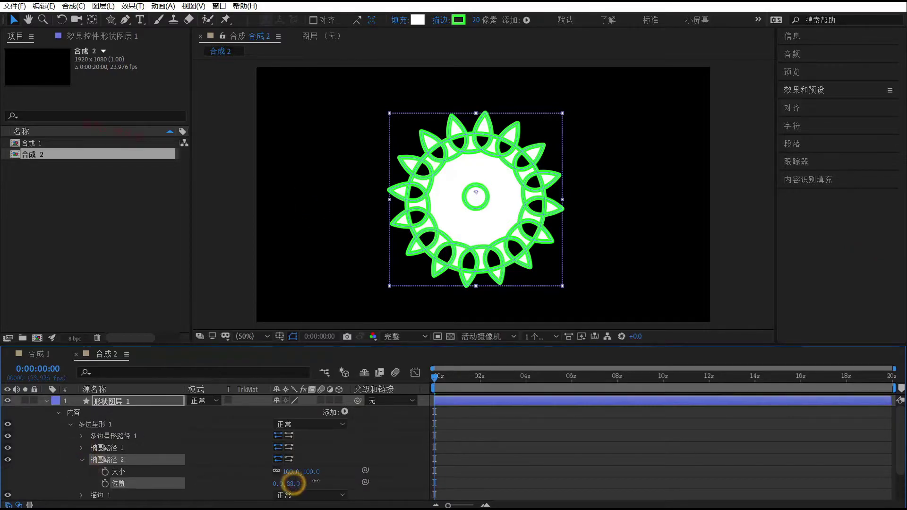
mouse_move(294, 485)
mouse_down()
mouse_move(307, 484)
mouse_move(311, 472)
mouse_move(753, 464)
mouse_move(732, 462)
mouse_up()
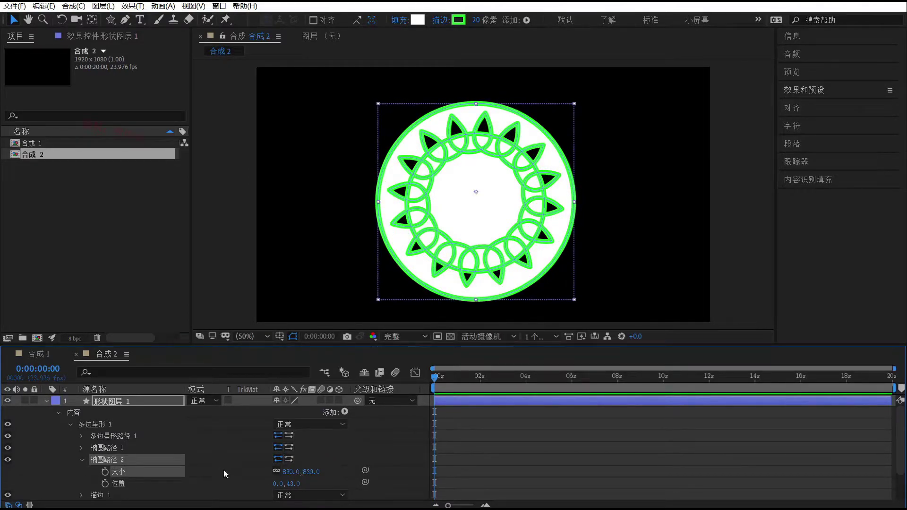
scroll(223, 470, down, 3)
mouse_move(294, 448)
mouse_down()
mouse_move(85, 458)
mouse_move(111, 455)
mouse_up()
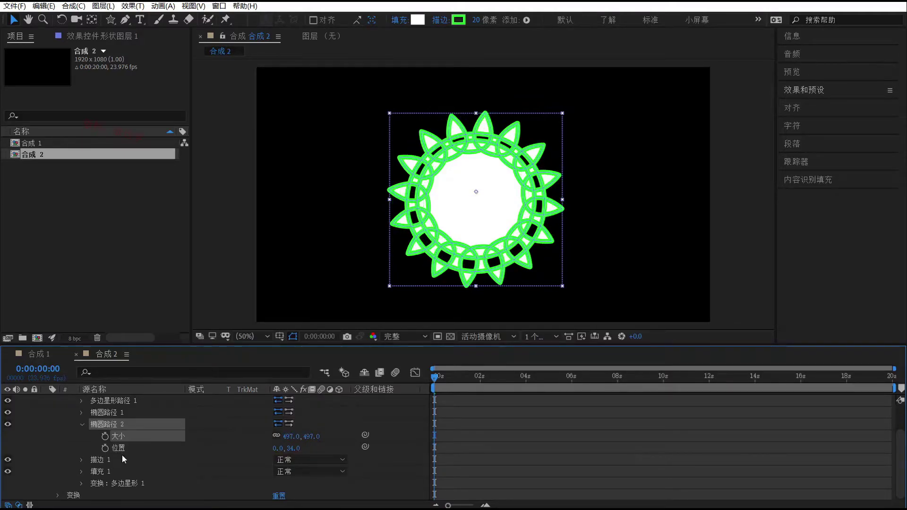
drag(293, 447, 495, 285)
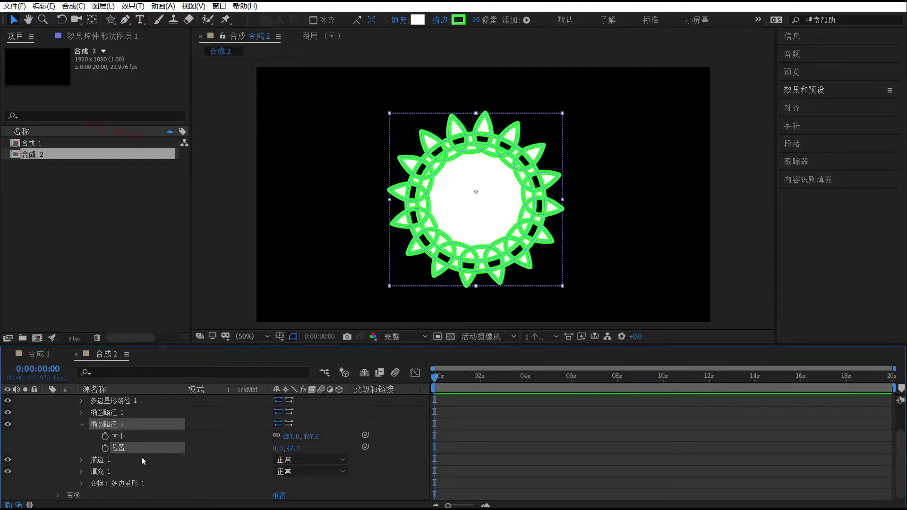
click(82, 424)
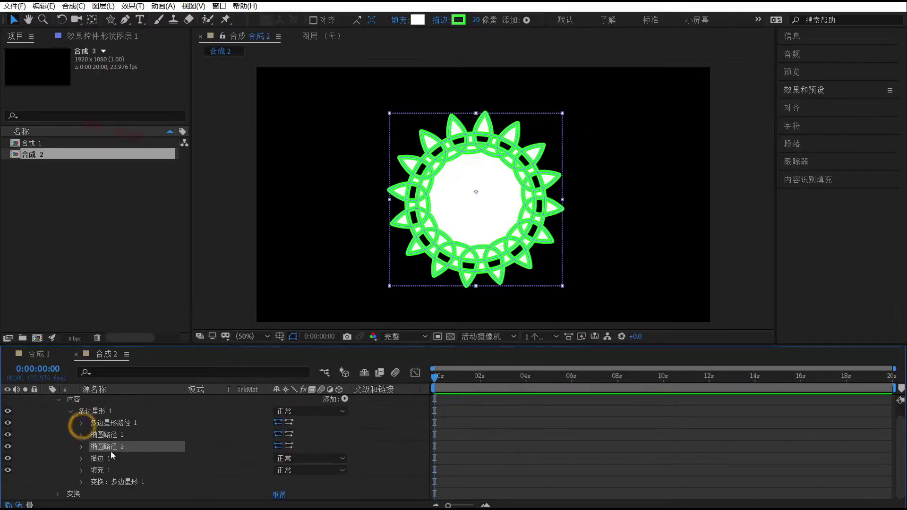
click(101, 458)
click(100, 458)
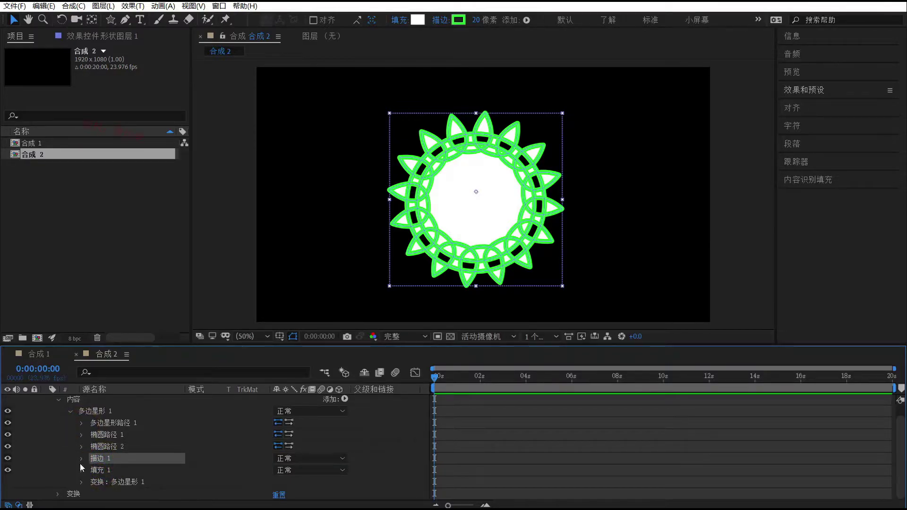
click(82, 471)
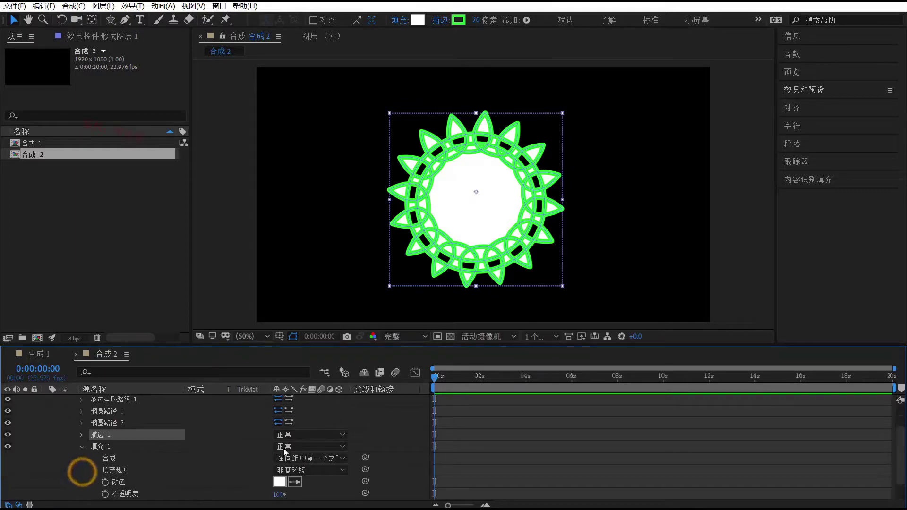
click(284, 471)
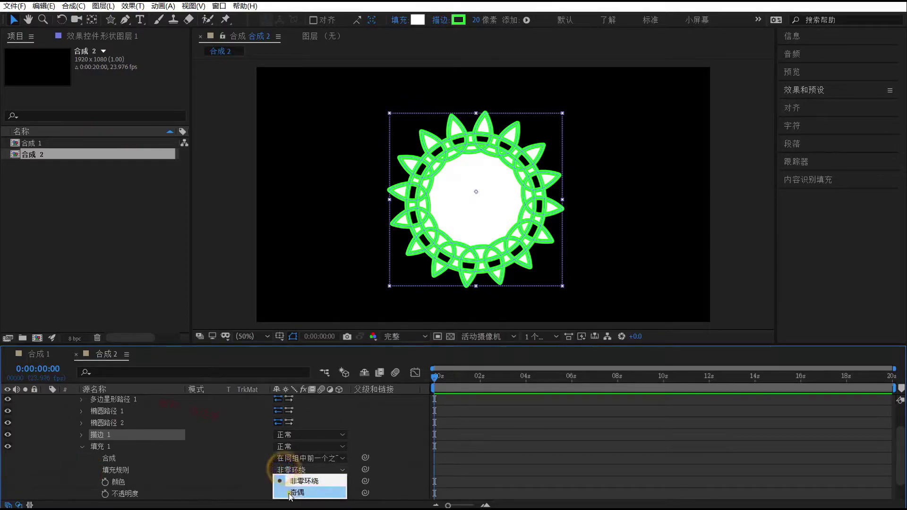
click(289, 492)
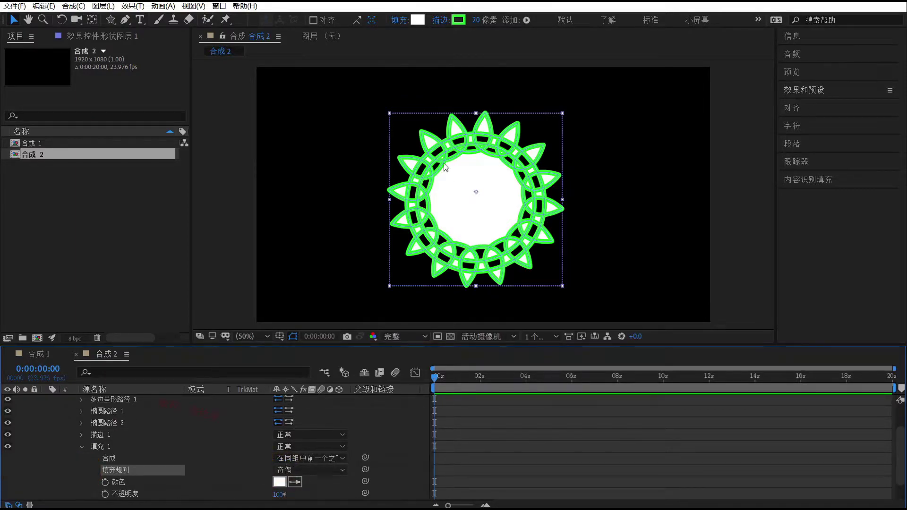
click(284, 470)
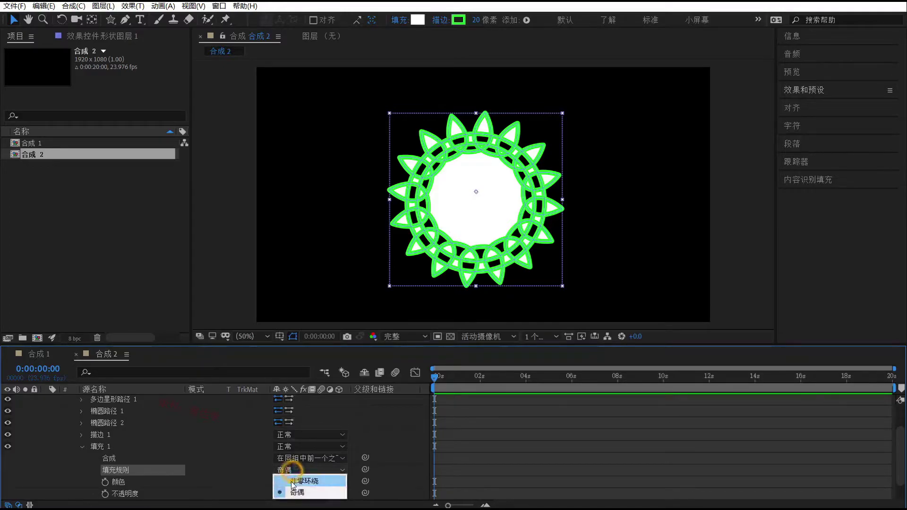
click(288, 480)
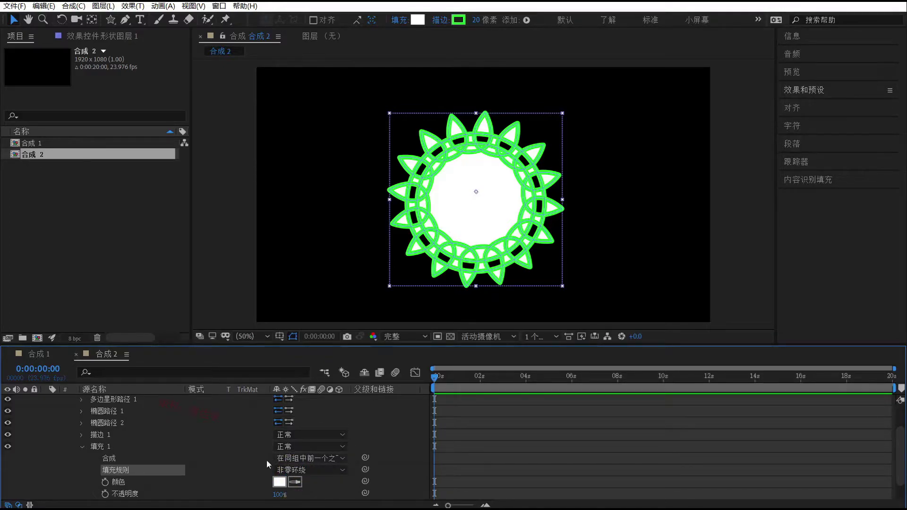
scroll(259, 458, up, 2)
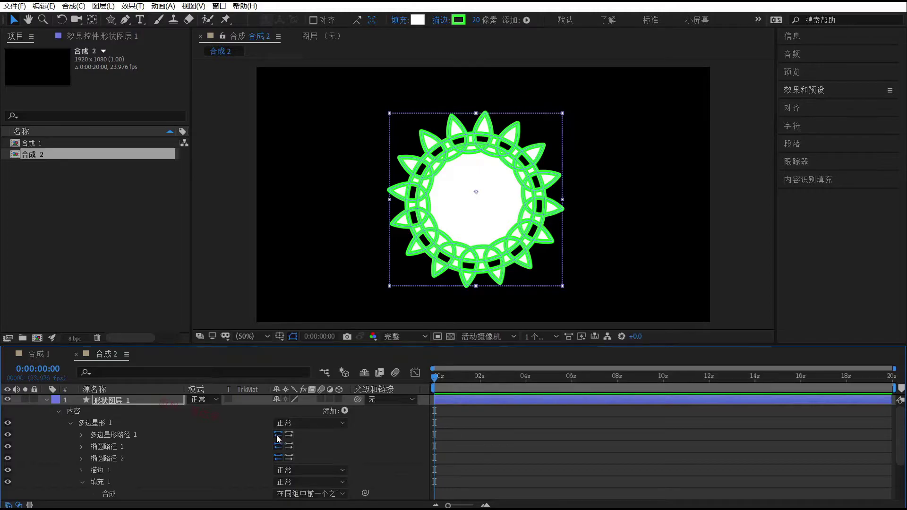
Toggle Reverse Path Direction on the polystar and both ellipses, restoring each
click(289, 433)
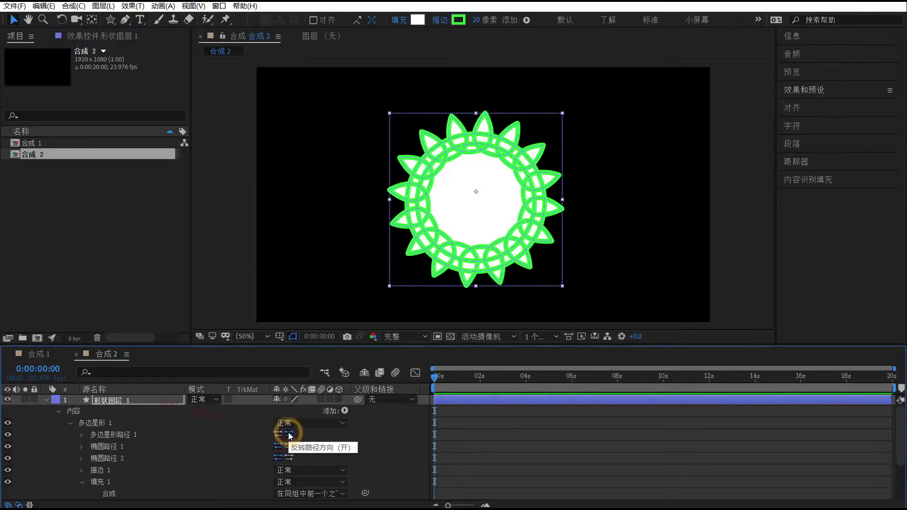
click(289, 433)
click(280, 446)
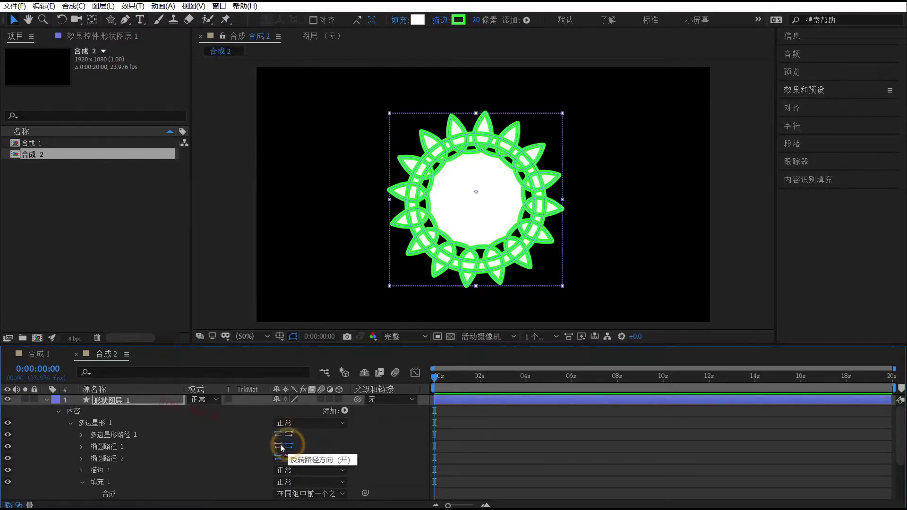
click(281, 446)
click(278, 458)
click(278, 458)
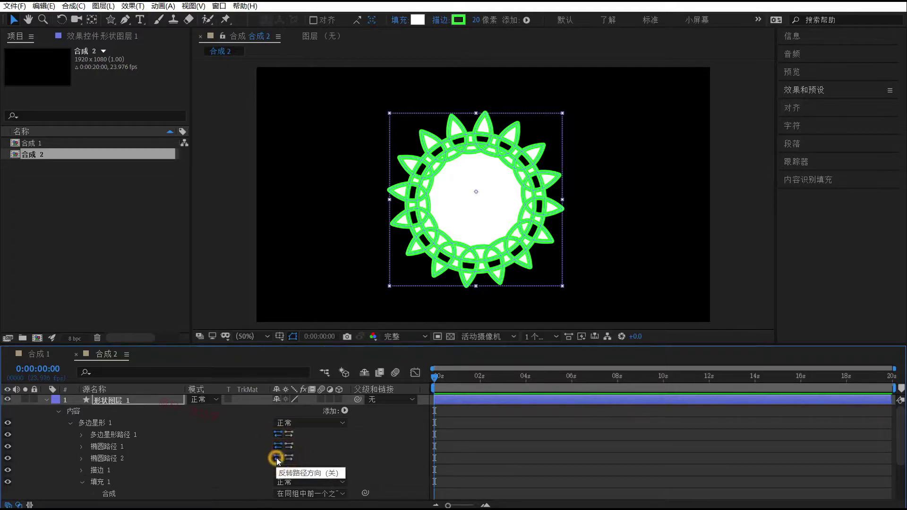
Try the even-odd fill rule, revert to non-zero winding, and expand Stroke 1
scroll(284, 486, down, 3)
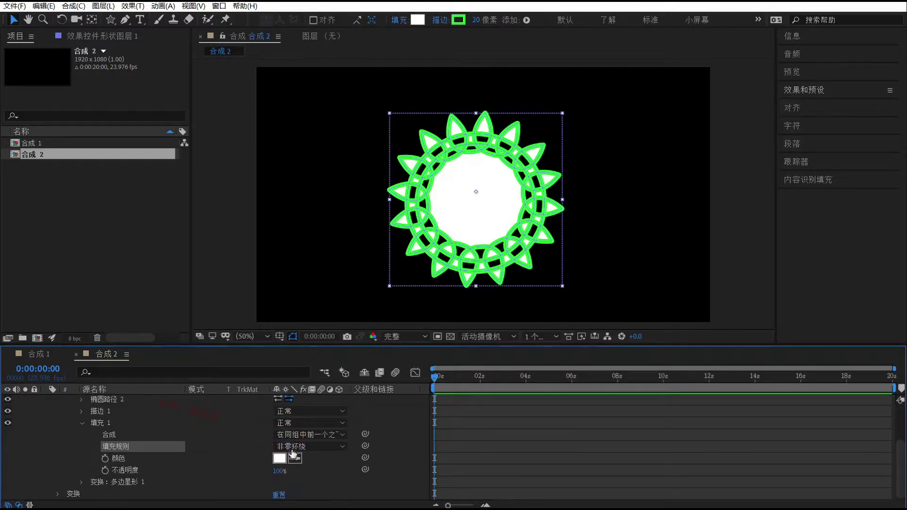
click(290, 446)
click(291, 468)
click(291, 447)
click(292, 458)
click(81, 411)
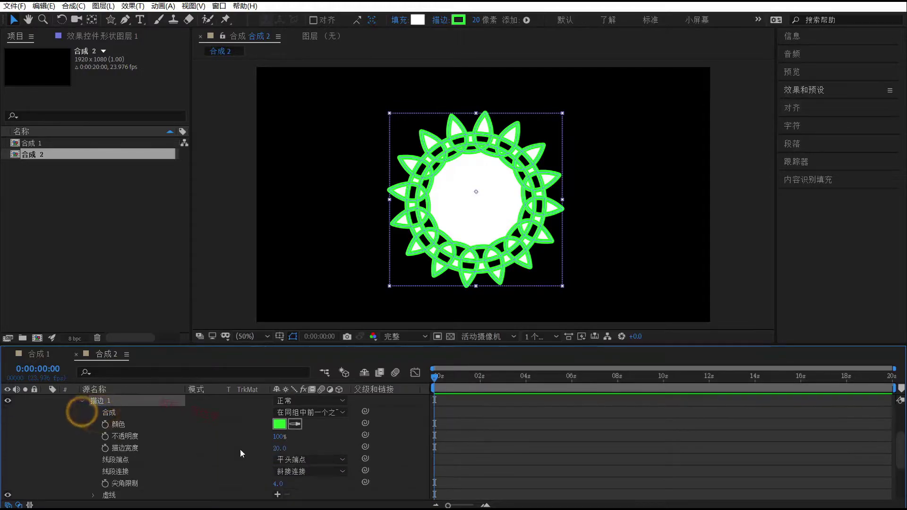
Set the stroke's Miter Limit to 18
click(277, 483)
text(18)
key(Return)
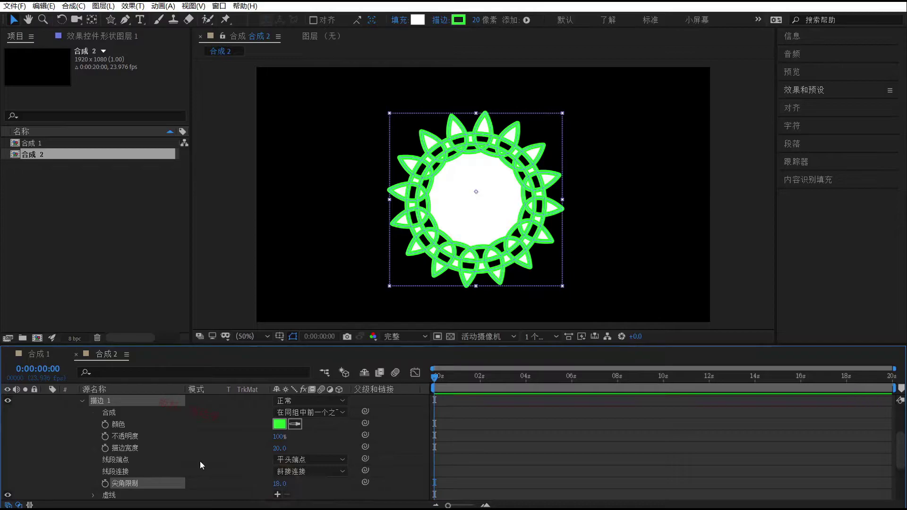
Change the stroke colour to a deeper green, 11D018
scroll(183, 460, up, 1)
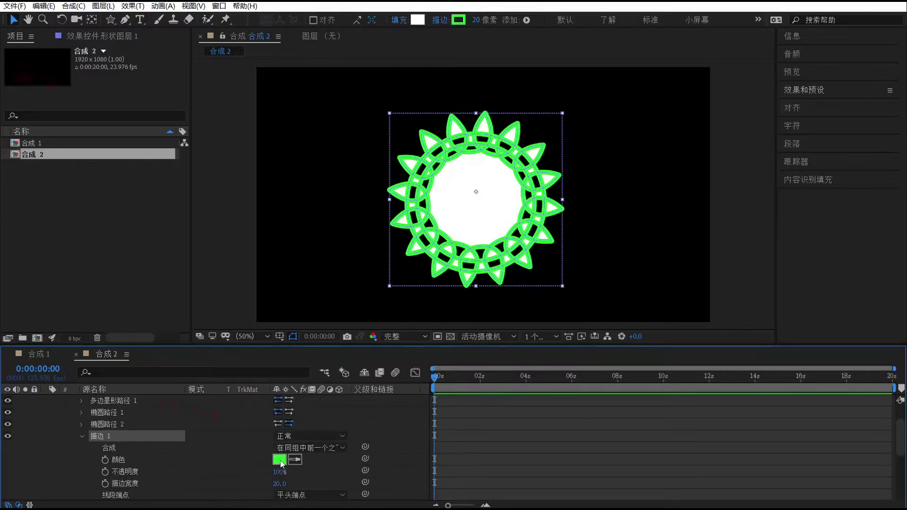
click(279, 459)
mouse_move(187, 231)
mouse_down()
mouse_move(136, 242)
mouse_move(221, 230)
mouse_up()
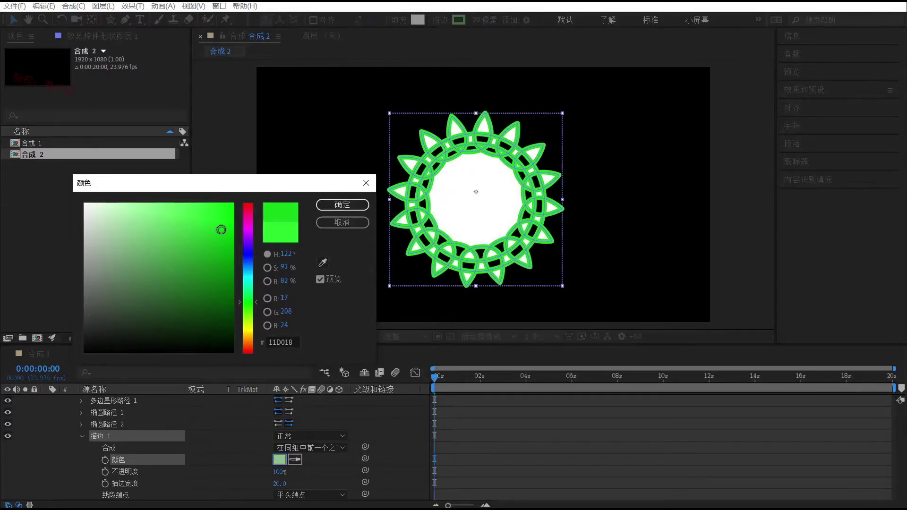
click(332, 206)
Collapse Stroke 1 and Fill 1, then move Stroke 1 below Fill 1 in the contents
click(83, 435)
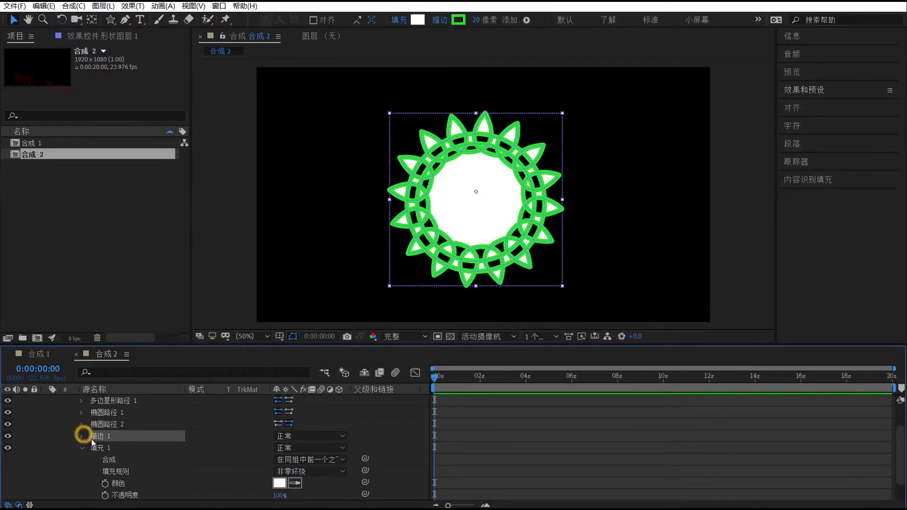
click(84, 447)
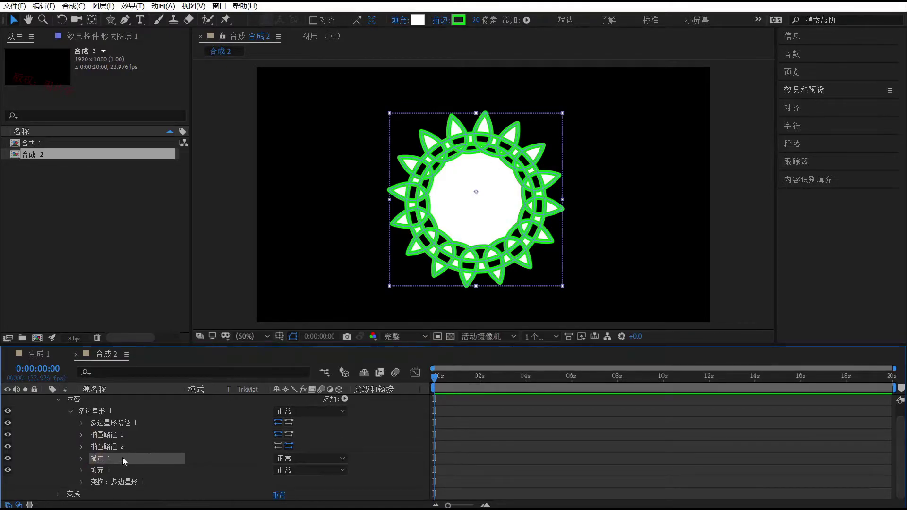
scroll(123, 457, up, 1)
scroll(125, 451, down, 1)
drag(99, 458, 101, 474)
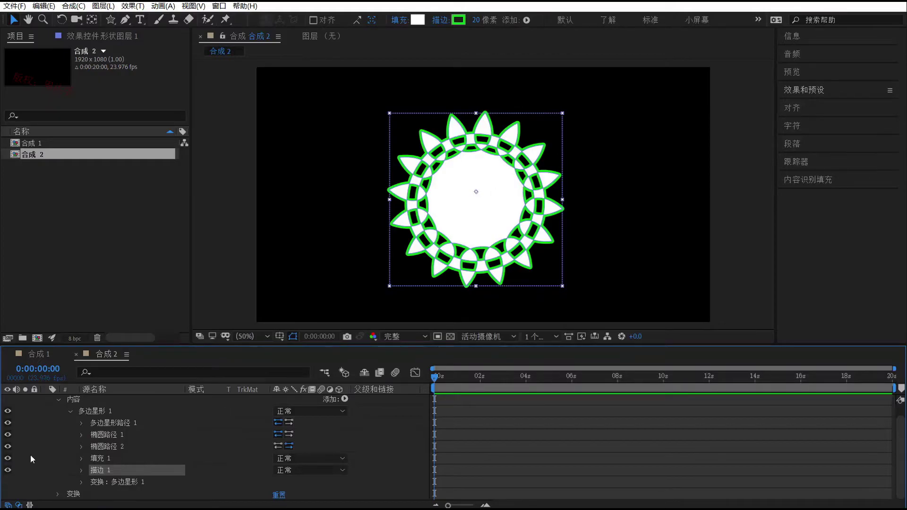
click(120, 447)
scroll(144, 450, up, 1)
scroll(144, 449, down, 1)
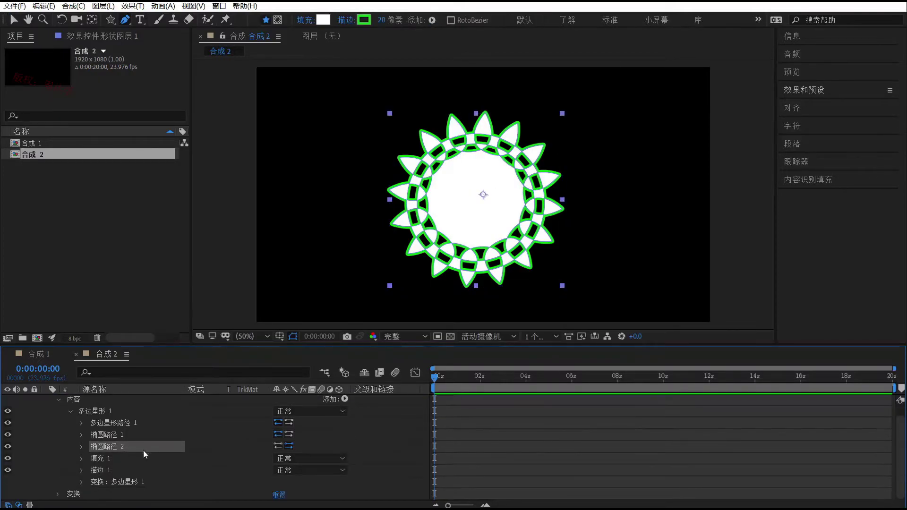
Change Fill 1's colour from white to orange EE5D18
click(99, 459)
click(81, 458)
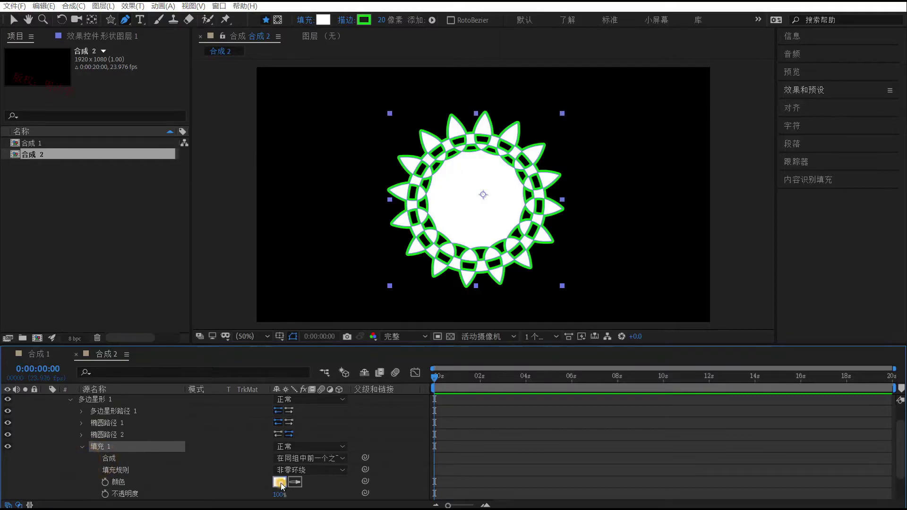
click(280, 482)
click(249, 346)
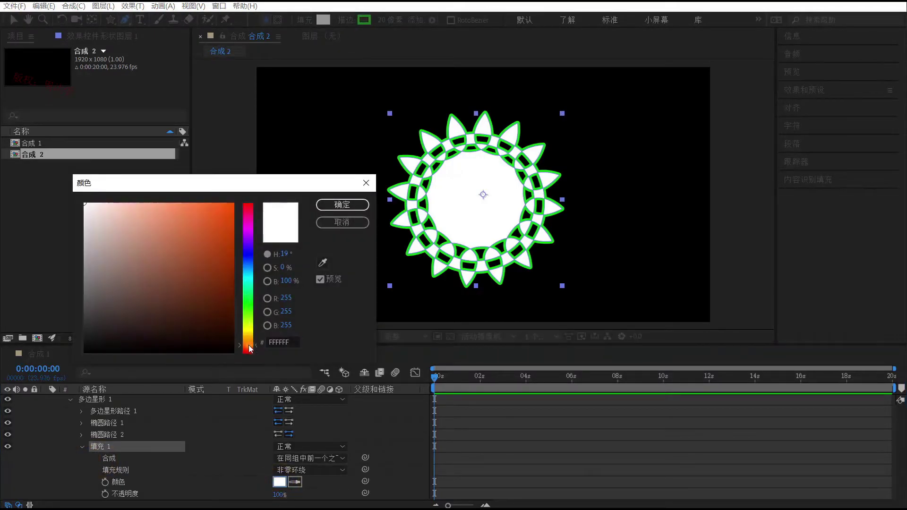
click(218, 212)
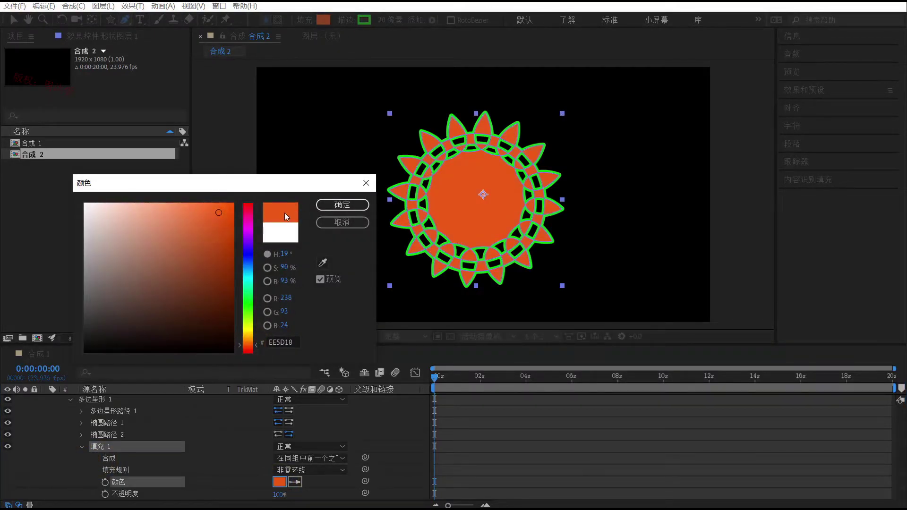
click(339, 205)
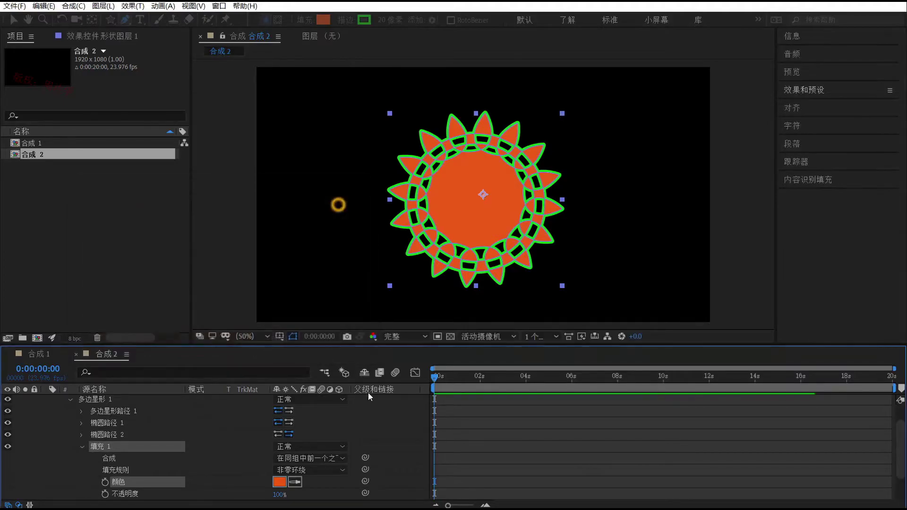
scroll(196, 477, down, 3)
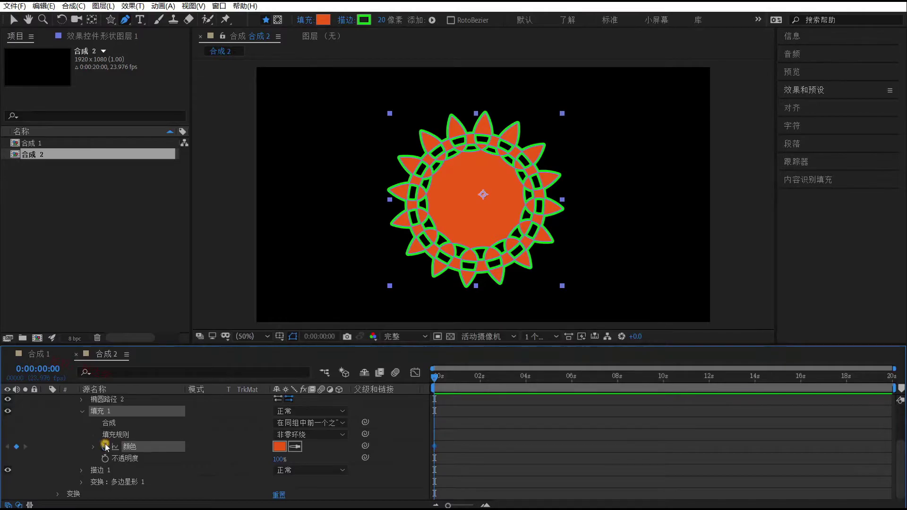
At about 2 seconds, change the star's fill colour to blue 182DEE
drag(436, 376, 483, 381)
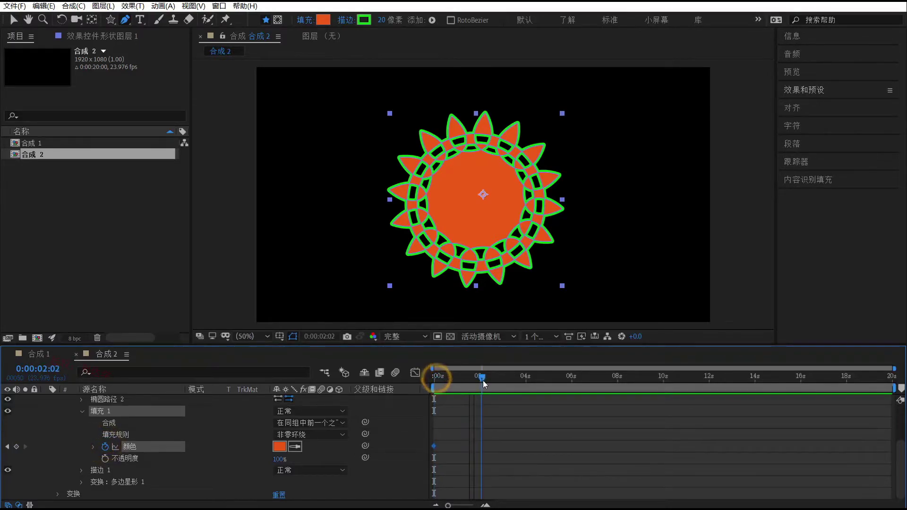
click(279, 447)
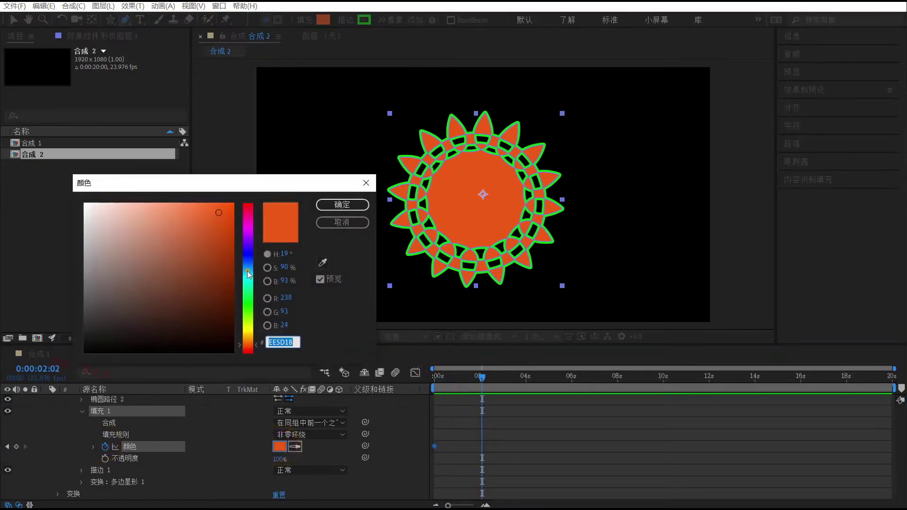
drag(247, 270, 245, 255)
click(342, 204)
At 0:00:04:01, set the fill to lime B5EE18 and scrub to preview the colour change
drag(486, 376, 526, 377)
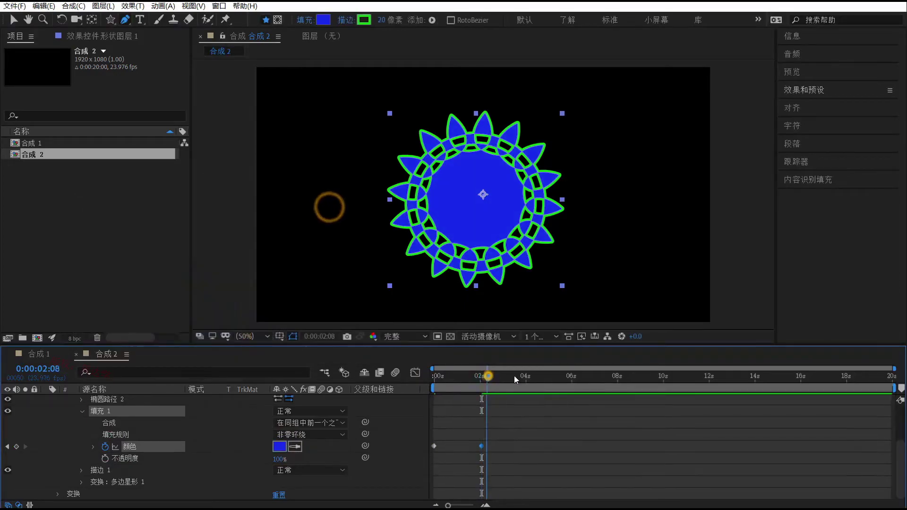
click(279, 446)
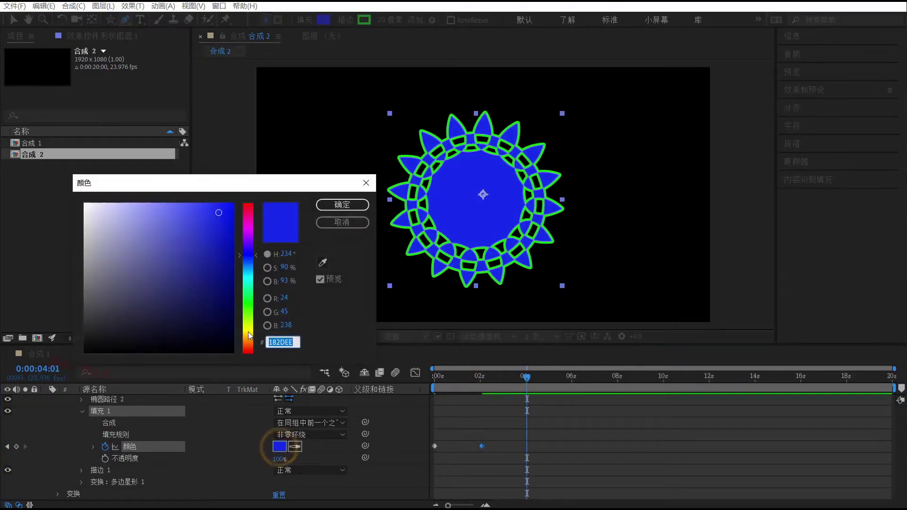
mouse_move(249, 266)
mouse_down()
mouse_move(249, 228)
mouse_move(256, 321)
mouse_up()
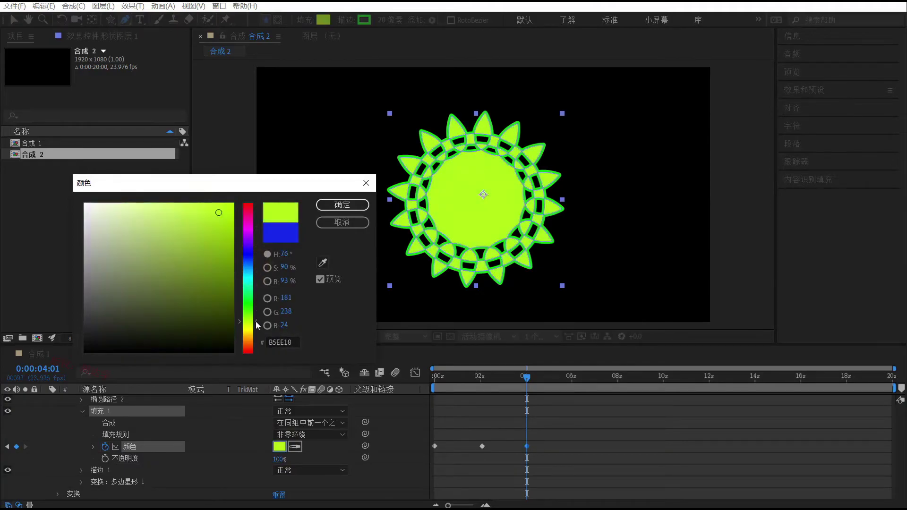
click(350, 210)
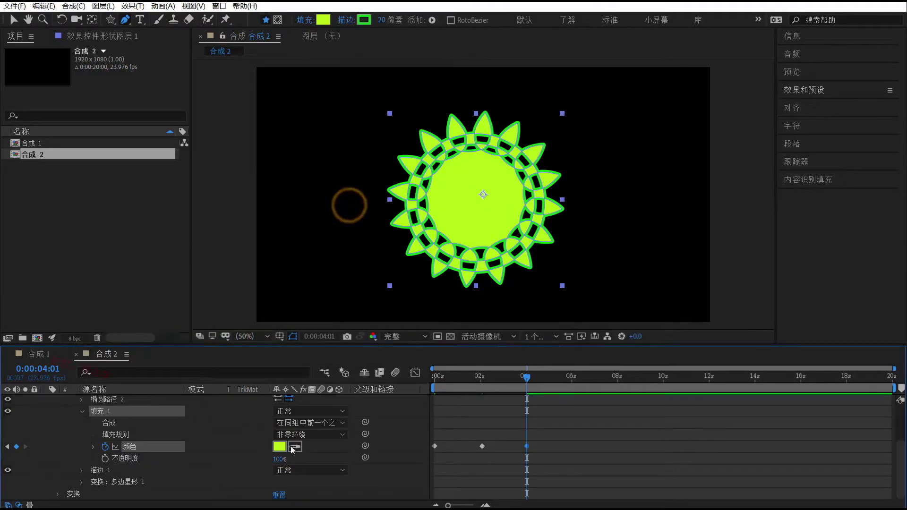
click(95, 446)
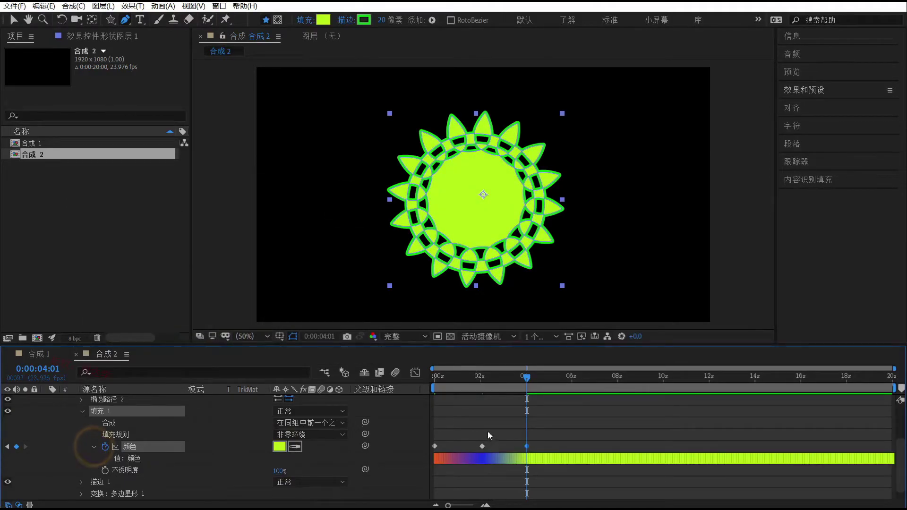
mouse_move(508, 375)
mouse_down()
mouse_move(478, 376)
mouse_move(567, 387)
mouse_move(430, 389)
mouse_move(545, 392)
mouse_move(487, 388)
mouse_up()
scroll(200, 459, up, 3)
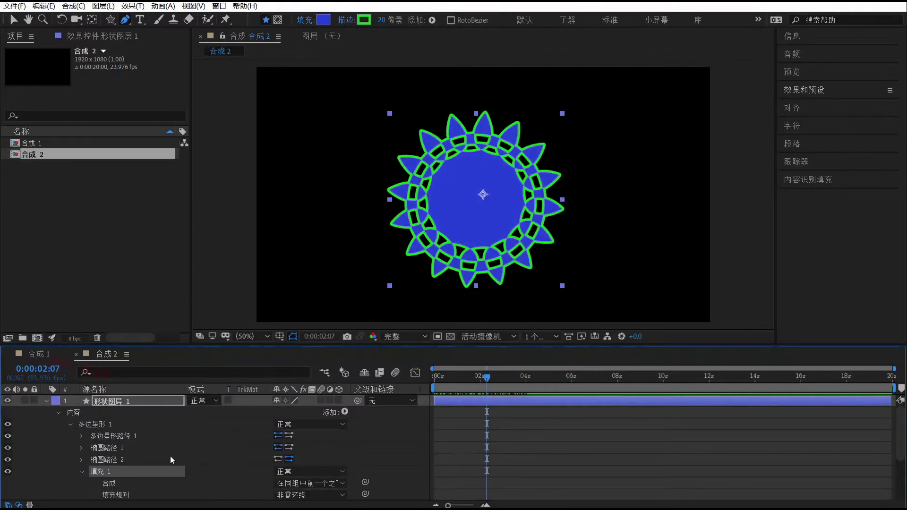
Expand Stroke 1 and set a stroke Color keyframe at 2:07, keeping it green
click(85, 472)
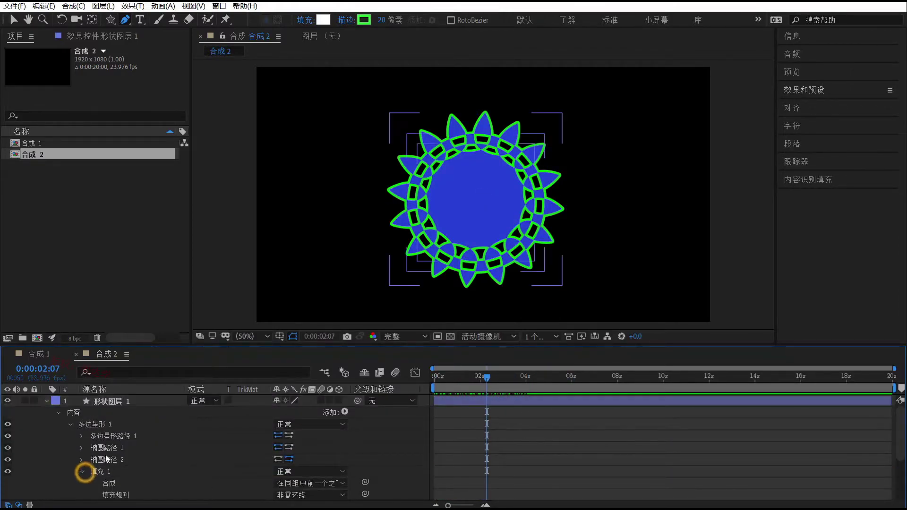
click(81, 471)
scroll(148, 449, down, 1)
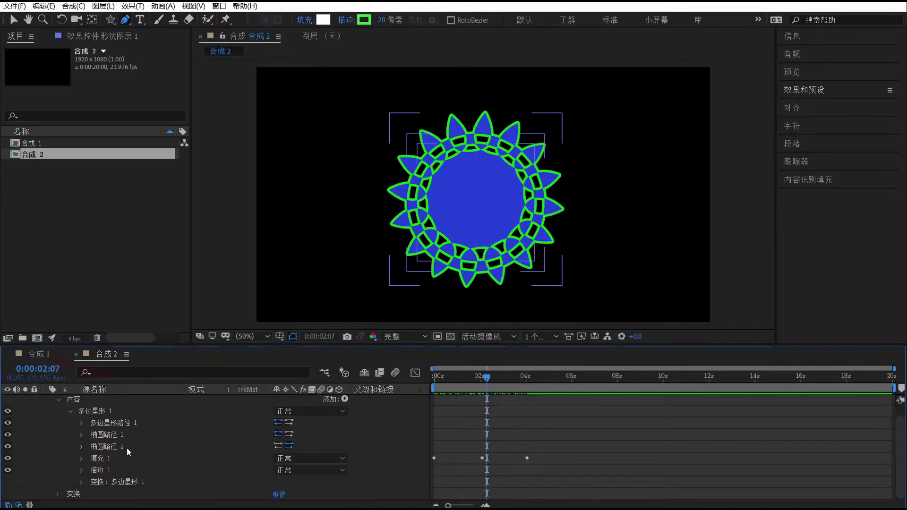
click(82, 459)
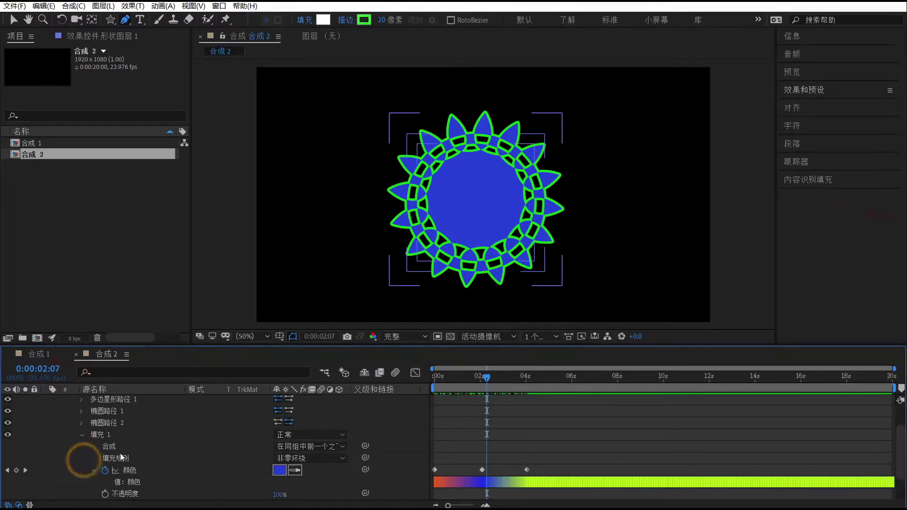
scroll(81, 467, down, 1)
click(82, 471)
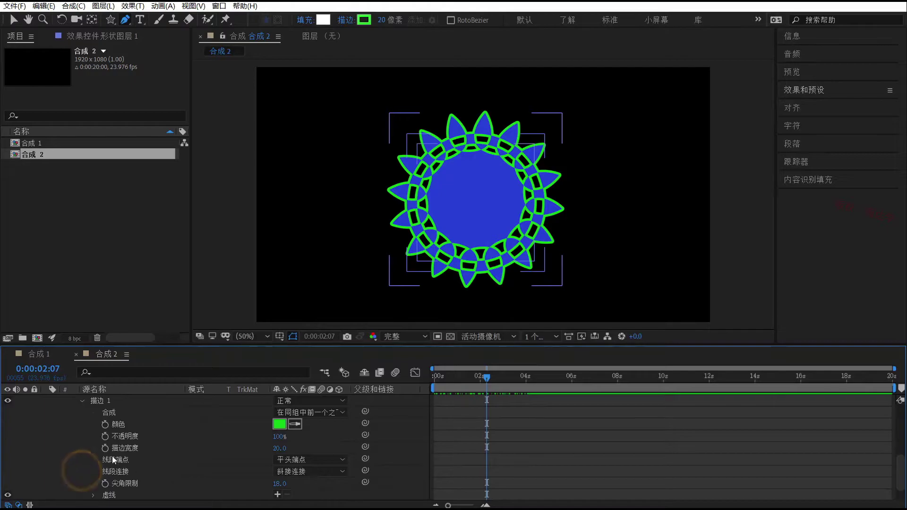
click(104, 424)
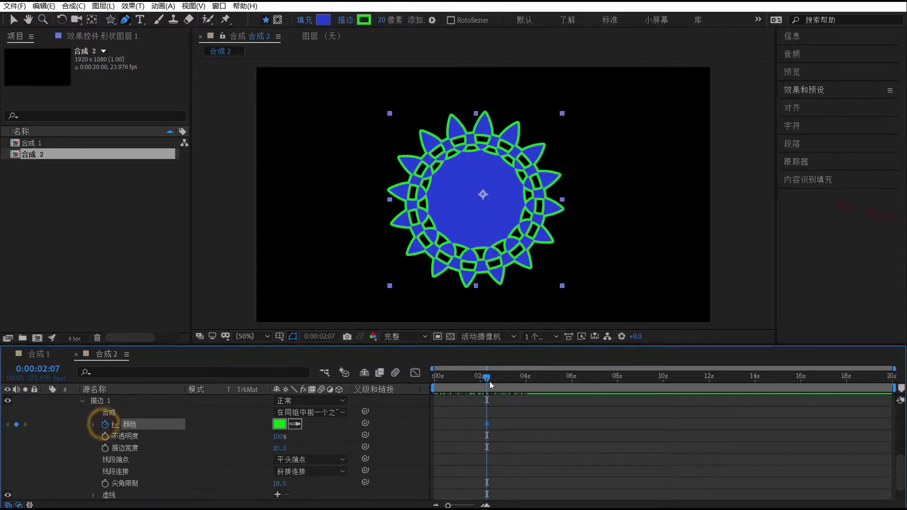
At 4:06, set the stroke colour to magenta D01154 and scrub to preview
drag(488, 379, 532, 380)
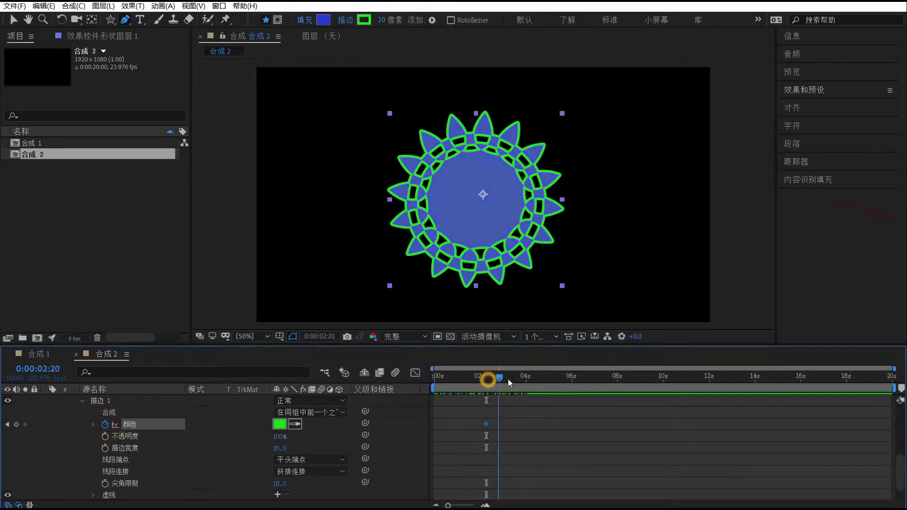
click(278, 424)
drag(247, 302, 246, 214)
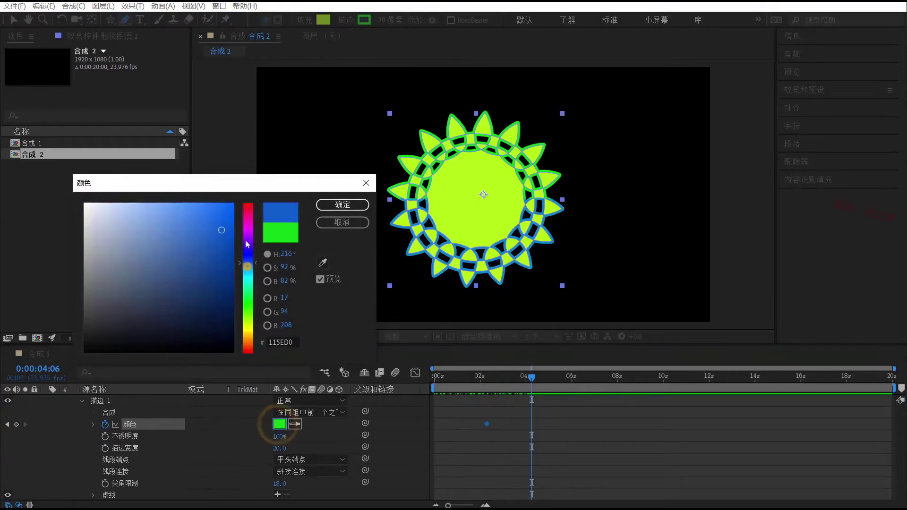
click(330, 208)
mouse_move(531, 377)
mouse_down()
mouse_move(480, 383)
mouse_move(559, 384)
mouse_move(439, 394)
mouse_up()
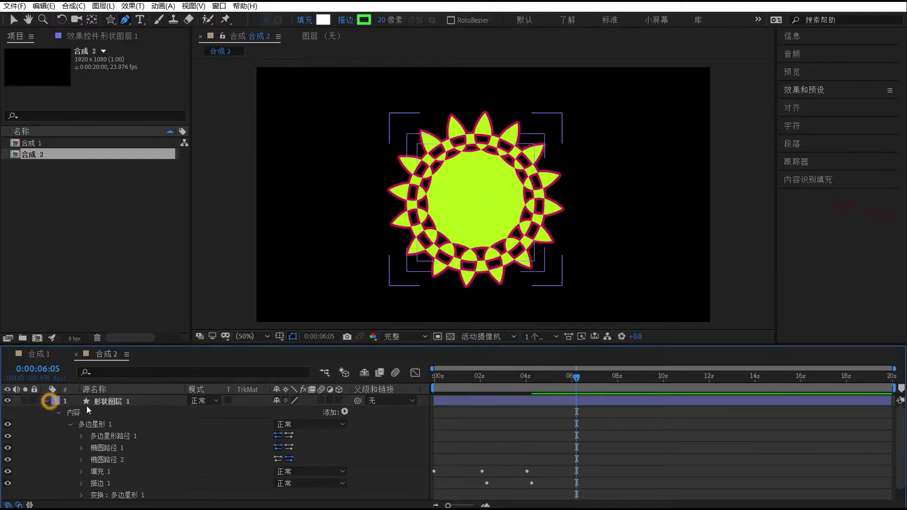
Delete the star shape layer from 合成 2
click(105, 401)
click(45, 401)
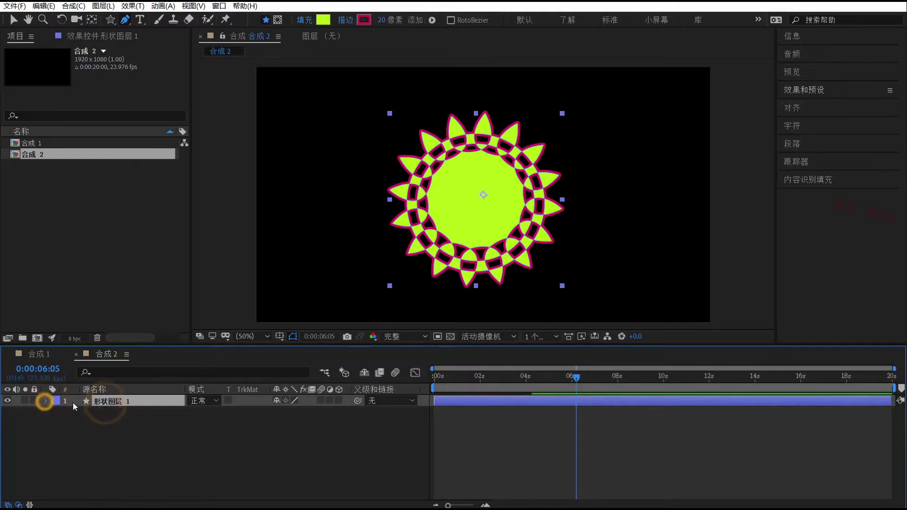
click(107, 401)
key(Delete)
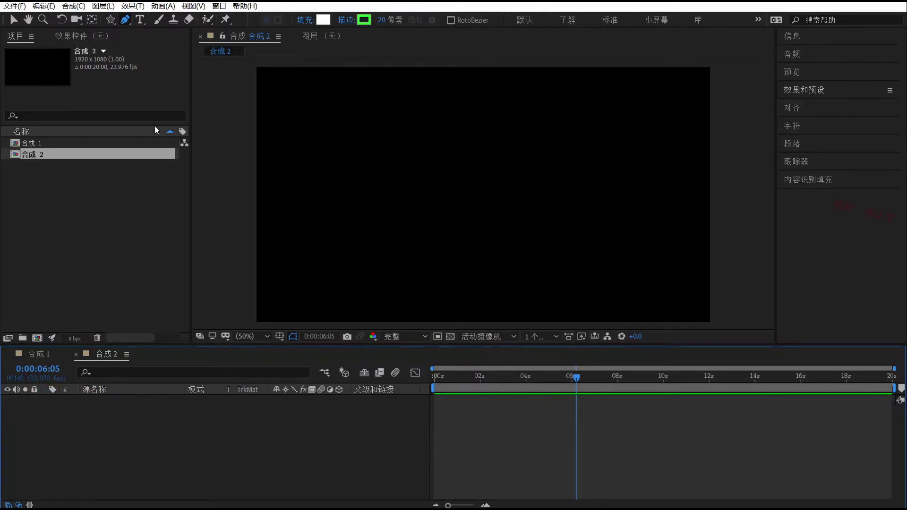
Draw a white circle with green outline using the Ellipse Tool, nudging it toward the frame centre
click(110, 20)
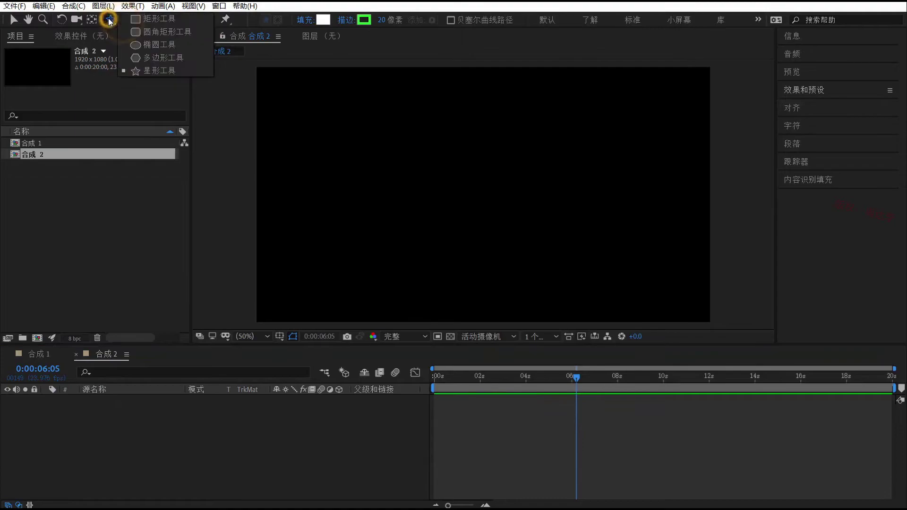
click(145, 46)
drag(547, 263, 433, 150)
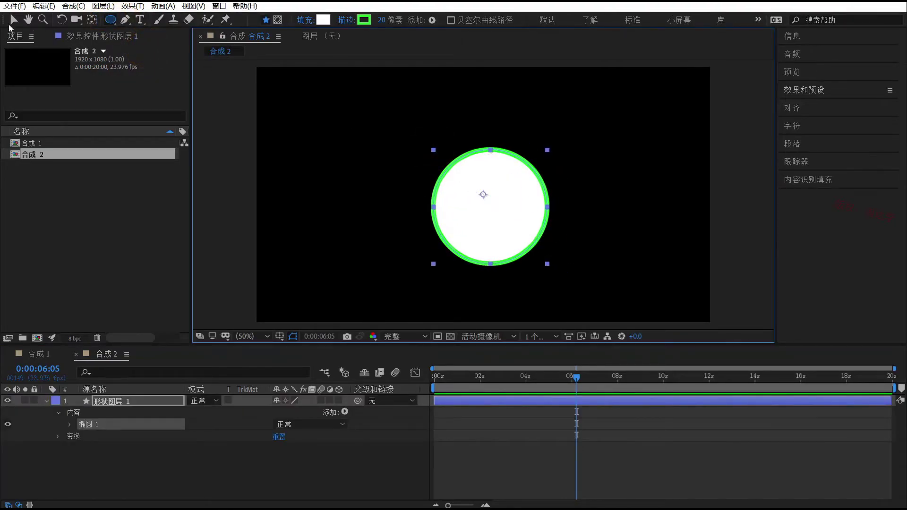
click(13, 20)
drag(518, 242, 512, 236)
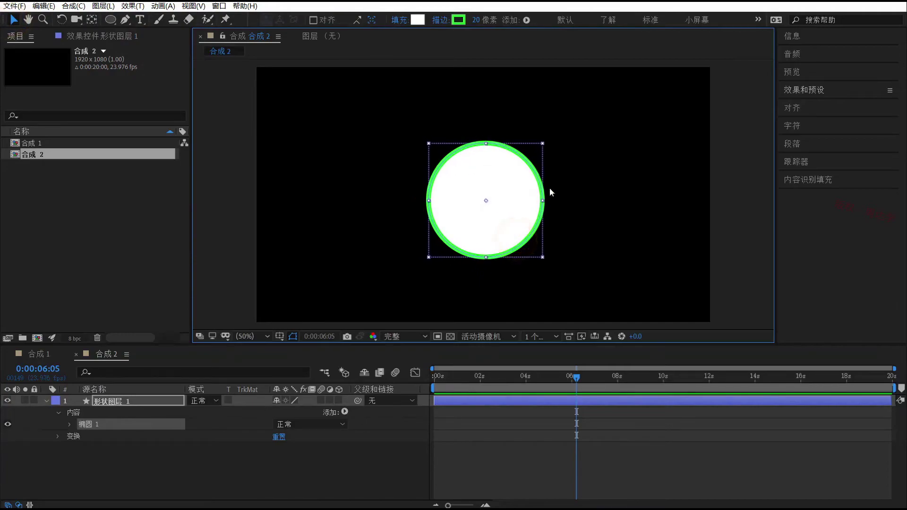
Expand Ellipse 1's Stroke 1 Dashes and add a dash of length 10.0
click(70, 424)
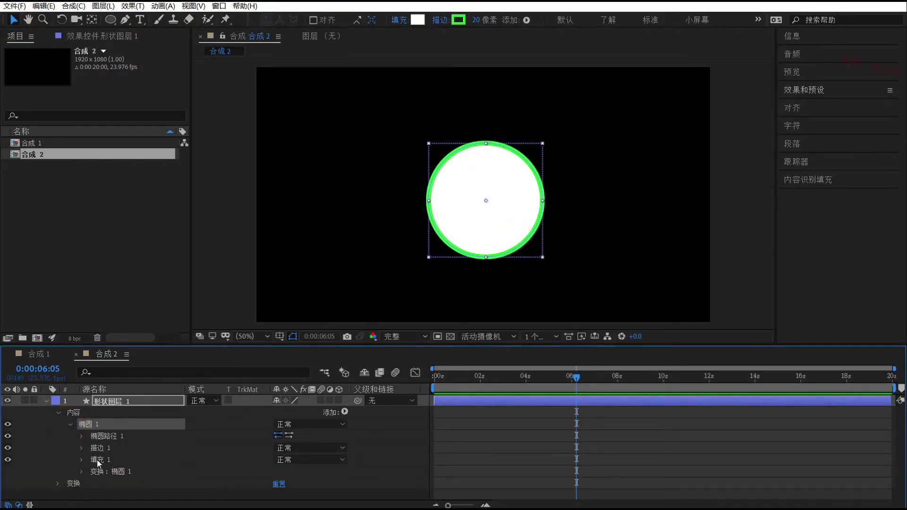
click(92, 460)
click(79, 448)
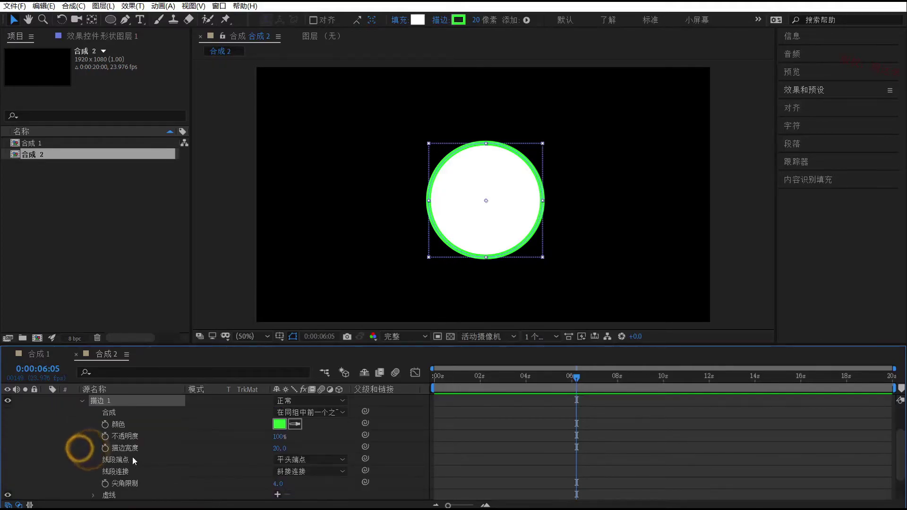
click(127, 495)
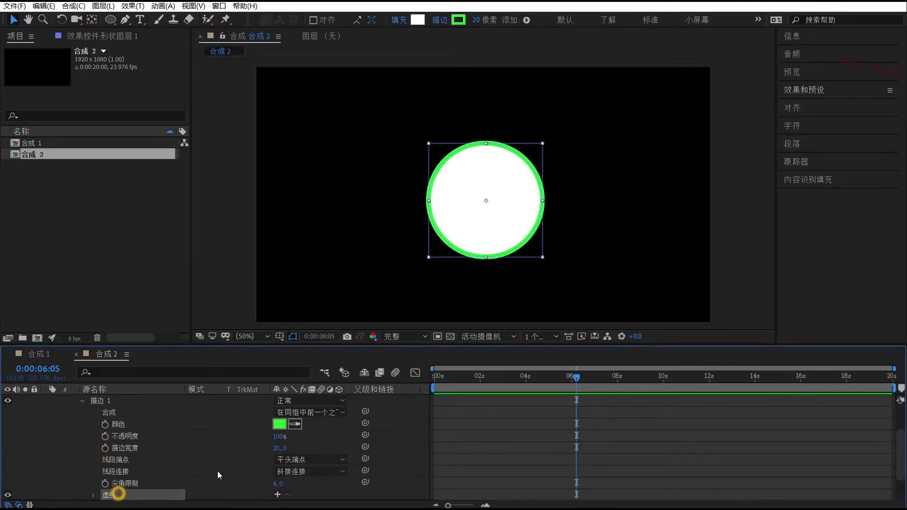
scroll(220, 471, down, 1)
click(276, 458)
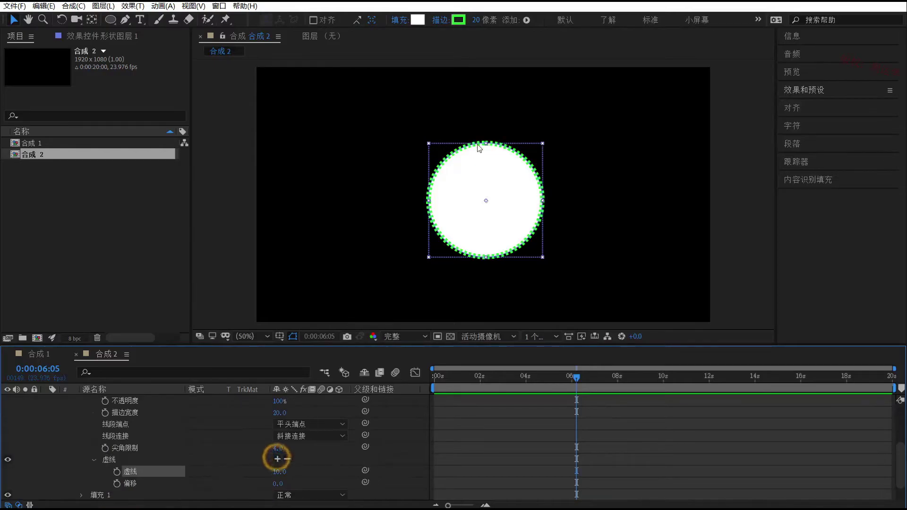
click(258, 336)
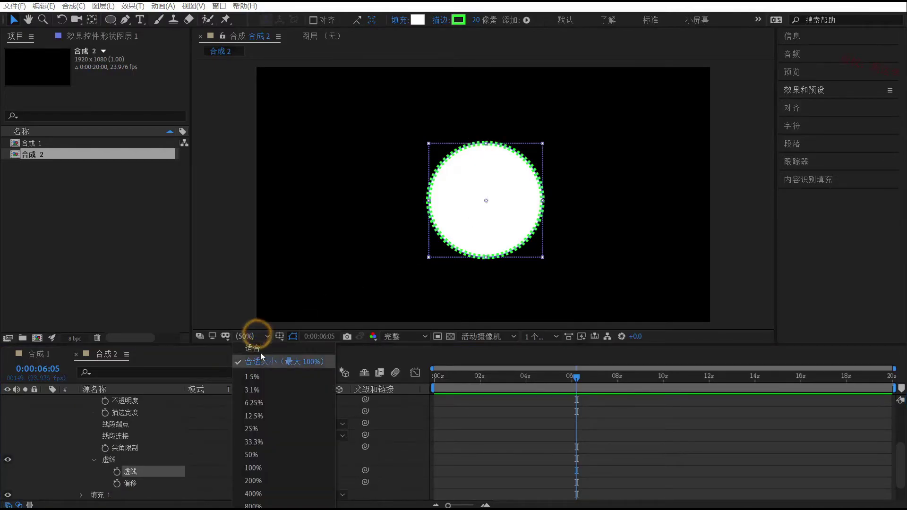
View the circle at 100% magnification and lengthen the dashes
click(260, 350)
click(265, 336)
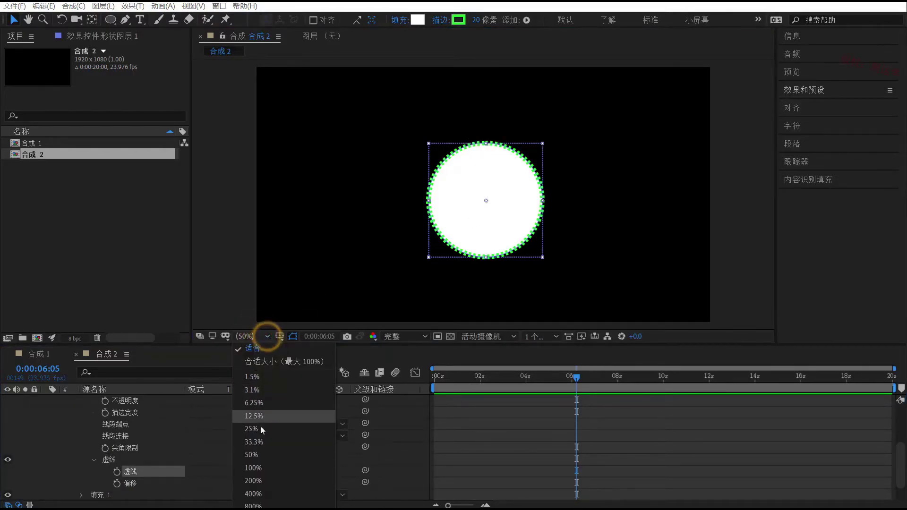
click(260, 470)
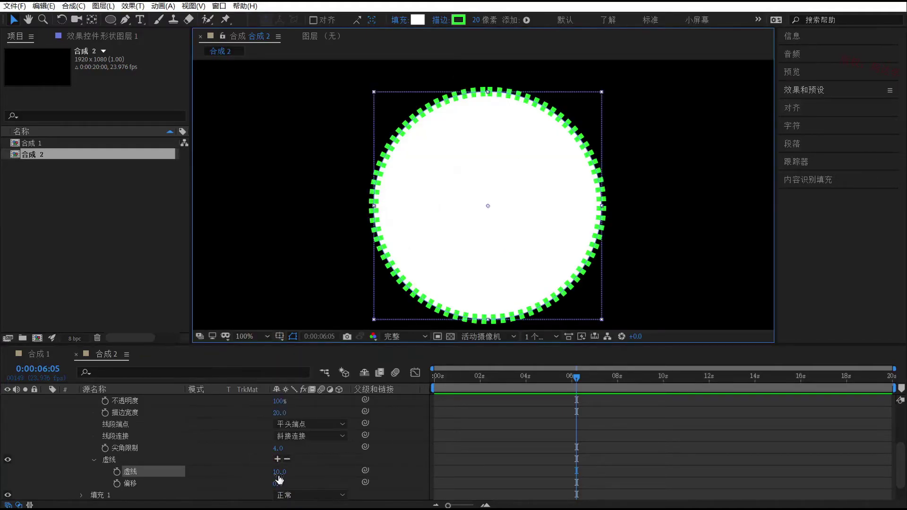
mouse_move(278, 472)
mouse_down()
mouse_move(322, 472)
mouse_move(287, 459)
mouse_up()
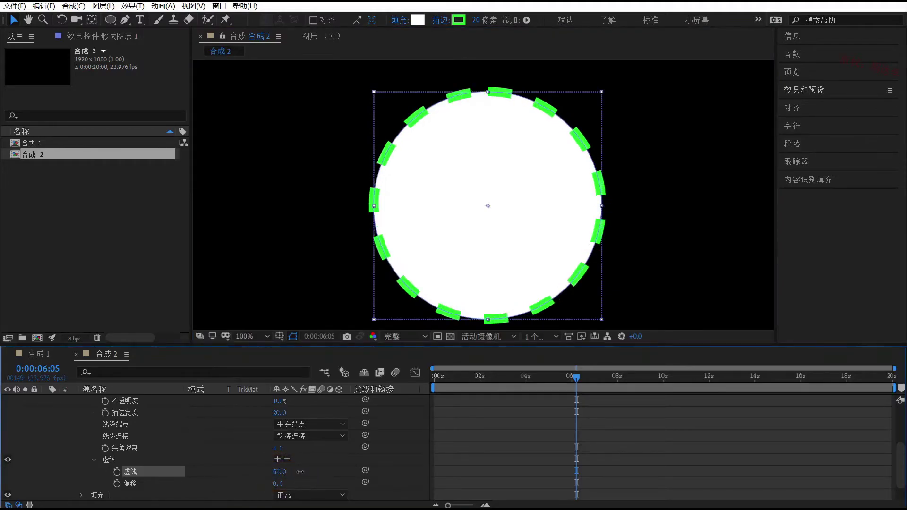
Set the stroke's Line Cap to Round Cap after briefly trying square ends
click(293, 423)
click(297, 446)
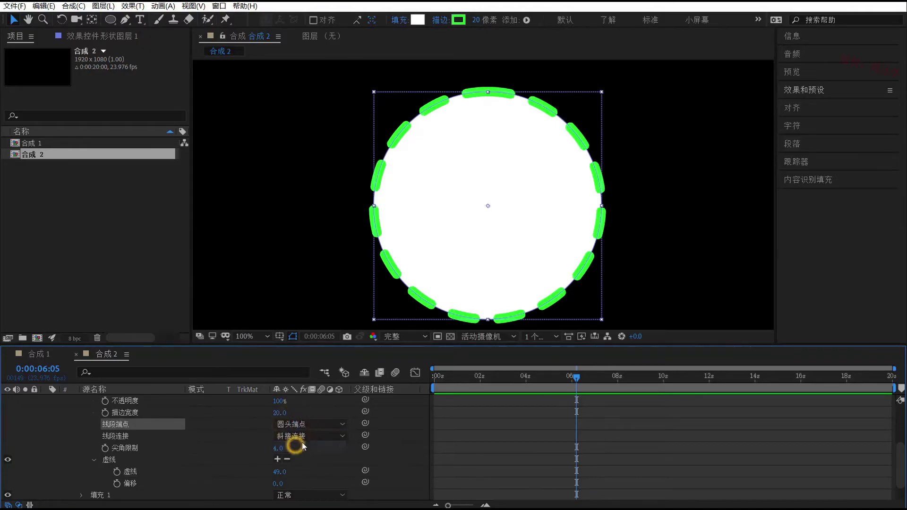
click(294, 424)
click(293, 458)
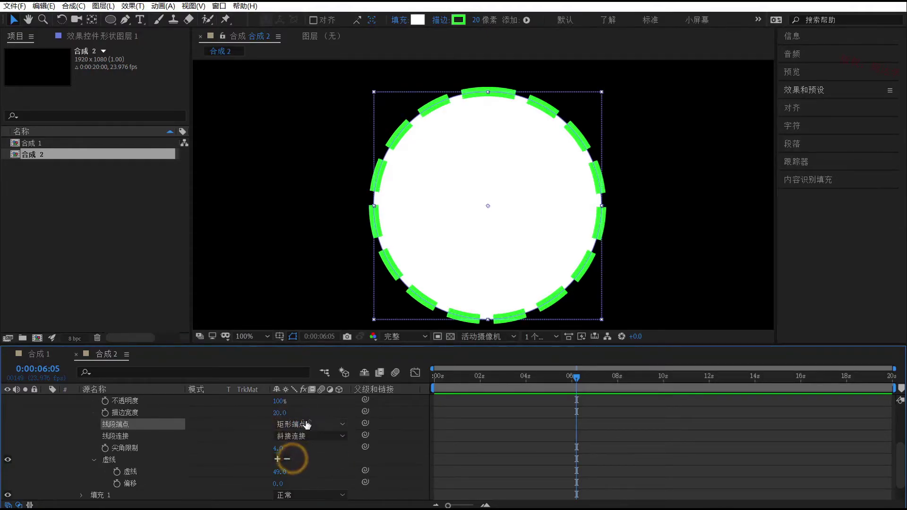
click(293, 423)
click(296, 446)
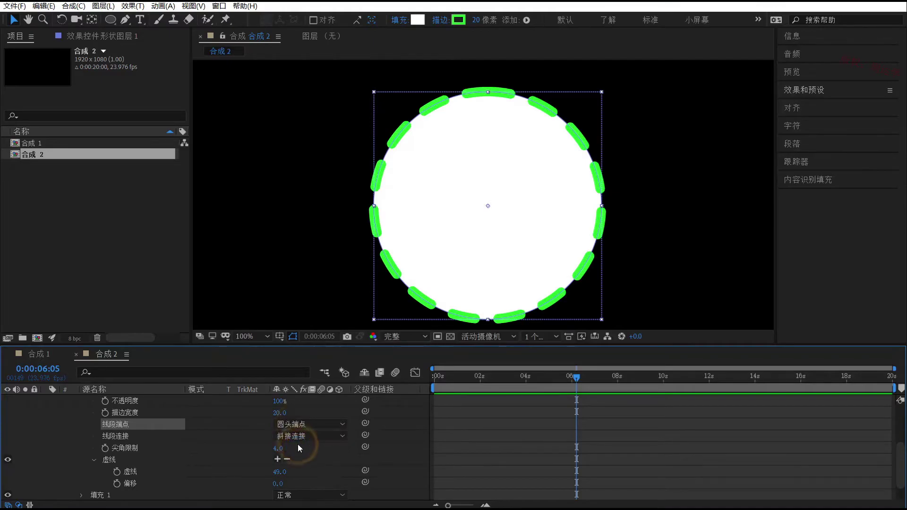
scroll(225, 435, down, 2)
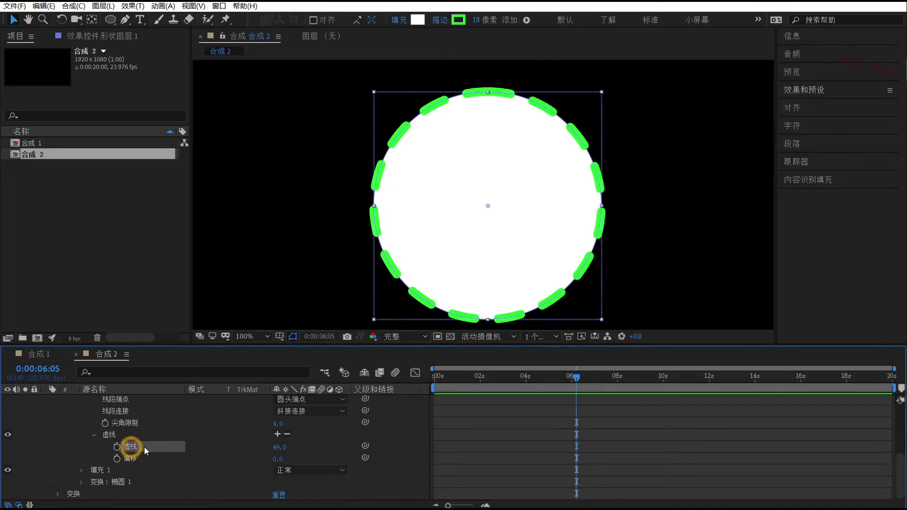
Add a Gap to the dashes and set Dash to 4.0 and Gap to 35.0
click(276, 434)
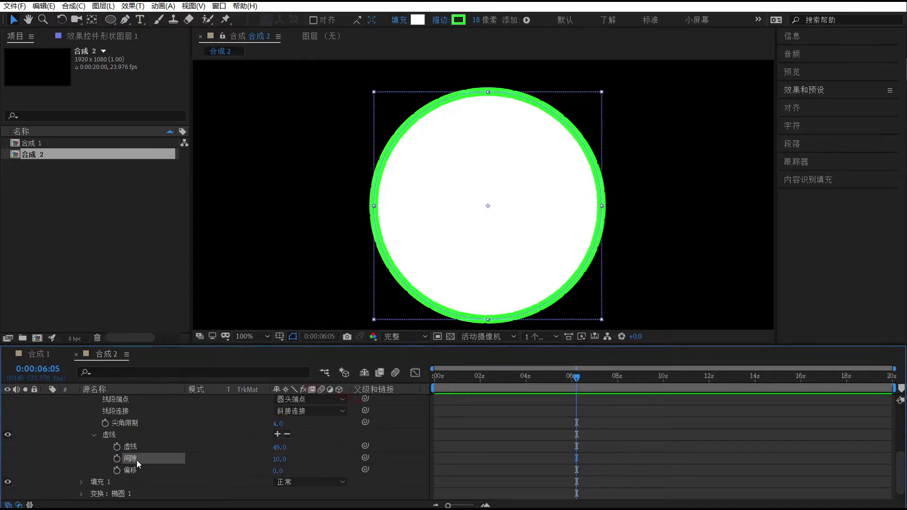
drag(281, 448, 241, 452)
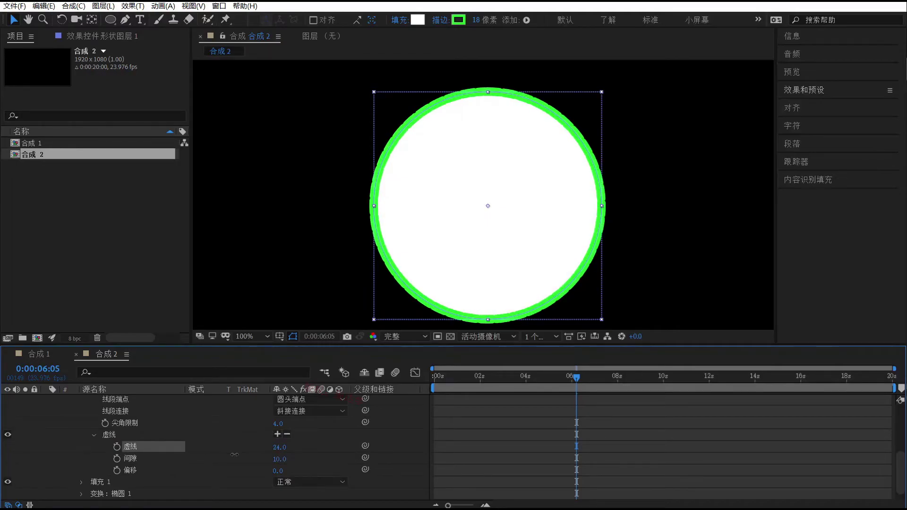
mouse_move(279, 460)
mouse_down()
mouse_move(330, 462)
mouse_move(268, 448)
mouse_move(386, 456)
mouse_move(253, 460)
mouse_up()
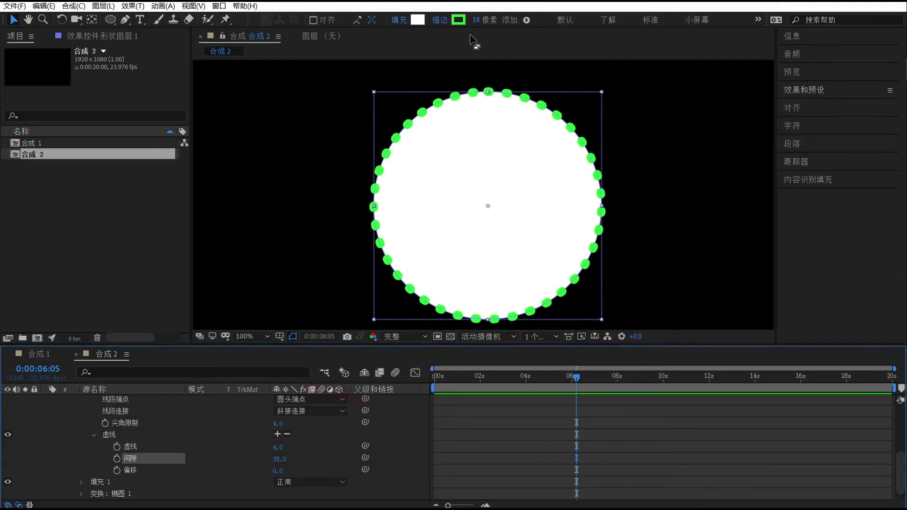
Thin the stroke to 10 px and set Dash 1.0, Gap 19.0 and Offset -12
drag(480, 23, 477, 22)
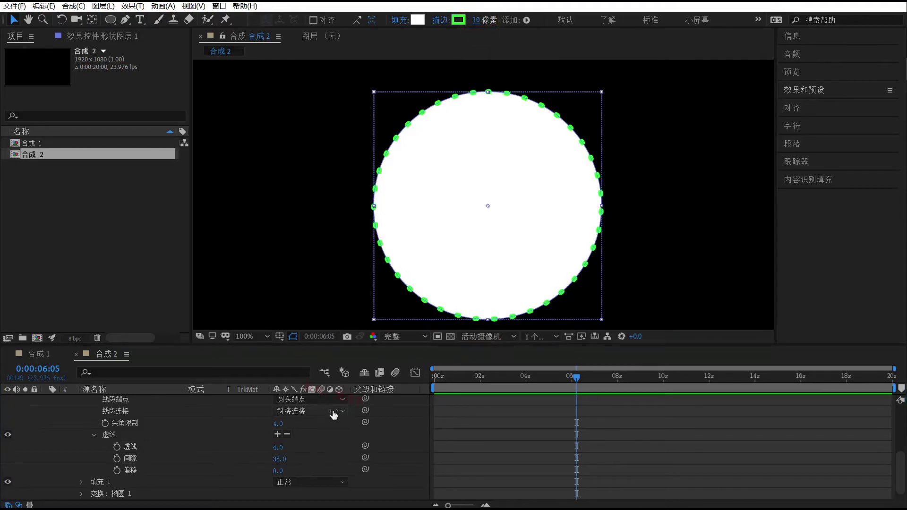
click(279, 447)
text(0)
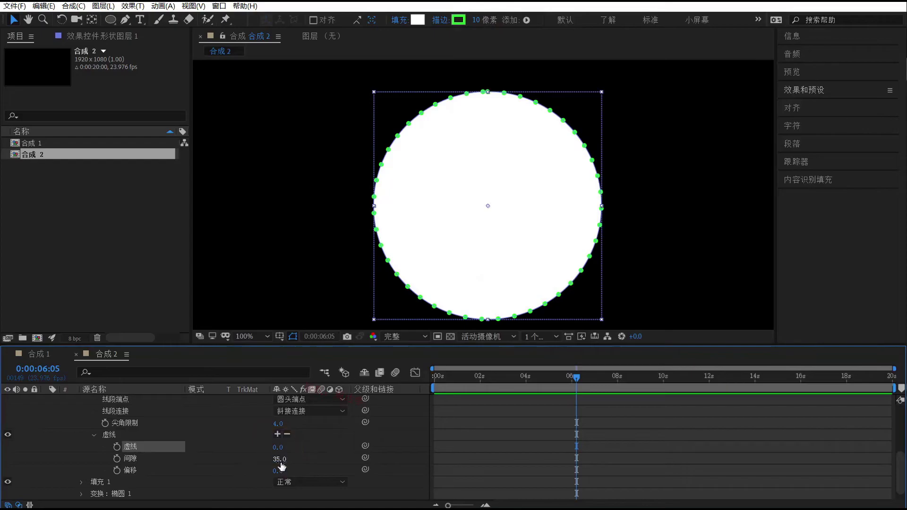
click(280, 459)
text(9)
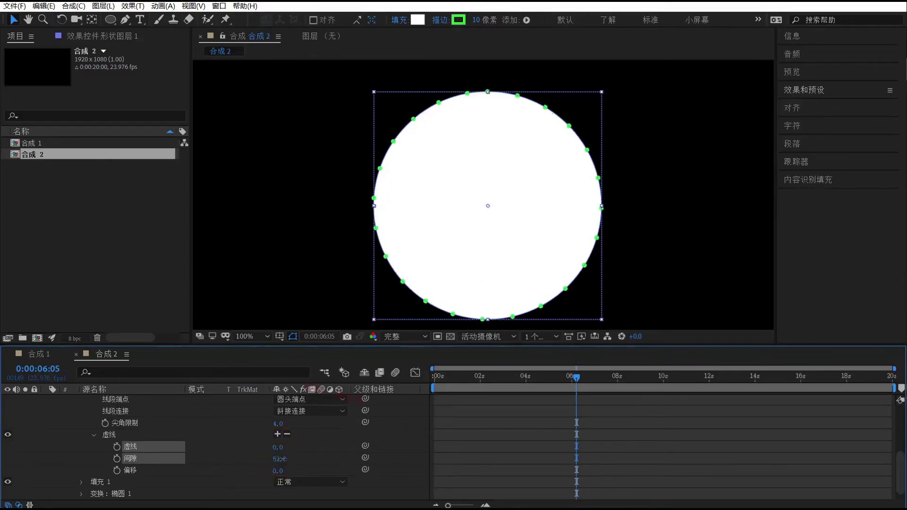
key(Return)
drag(264, 459, 269, 459)
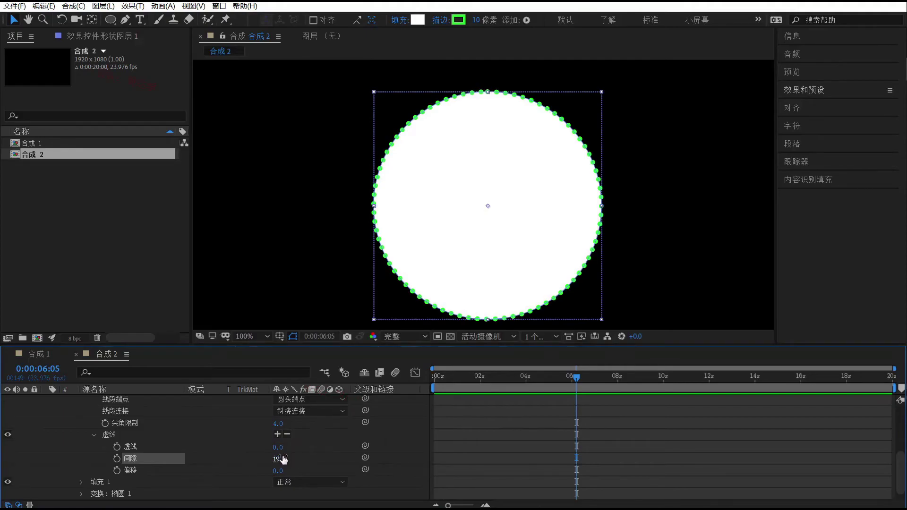
drag(279, 448, 280, 446)
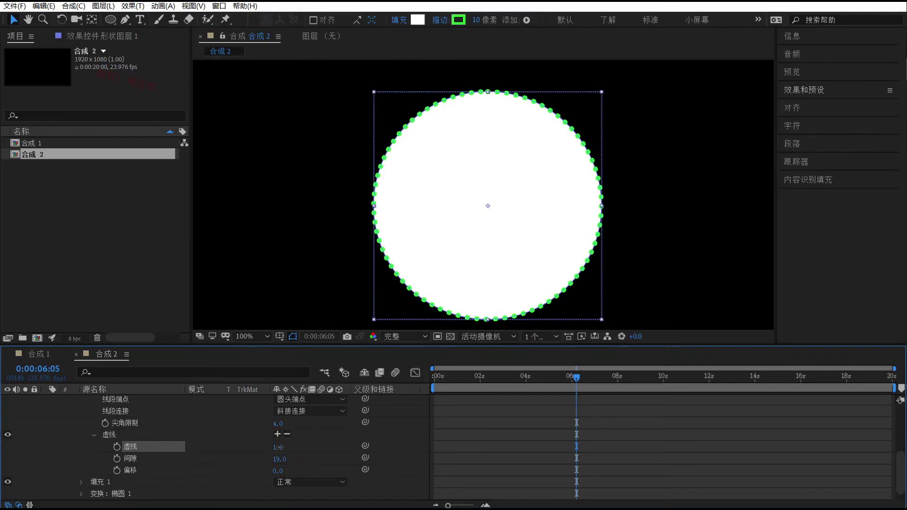
mouse_move(280, 469)
mouse_down()
mouse_move(217, 469)
mouse_move(268, 466)
mouse_up()
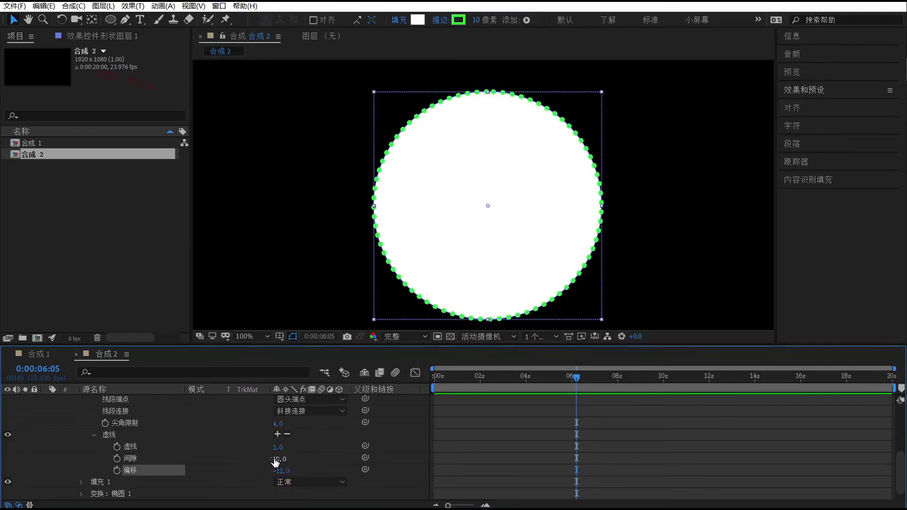
Add a second dash set to 24.0 for a dash-dot pattern
scroll(137, 441, down, 1)
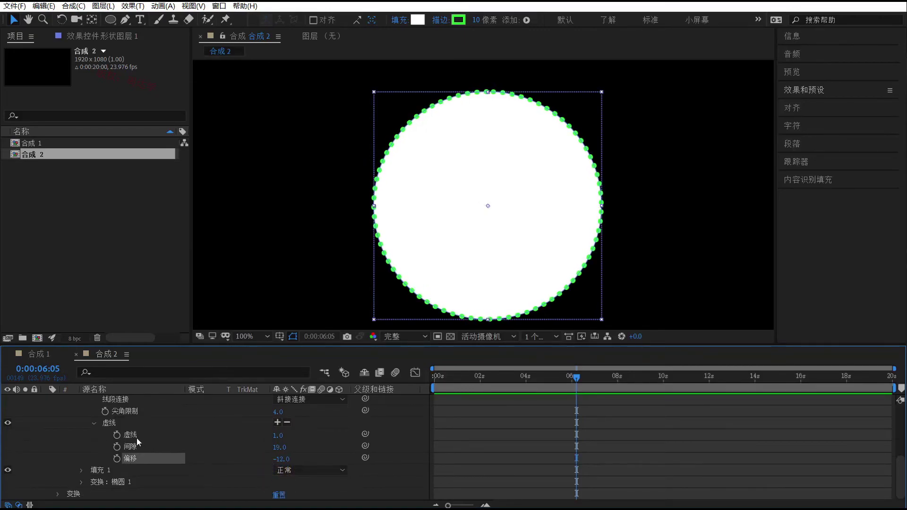
click(110, 423)
click(278, 422)
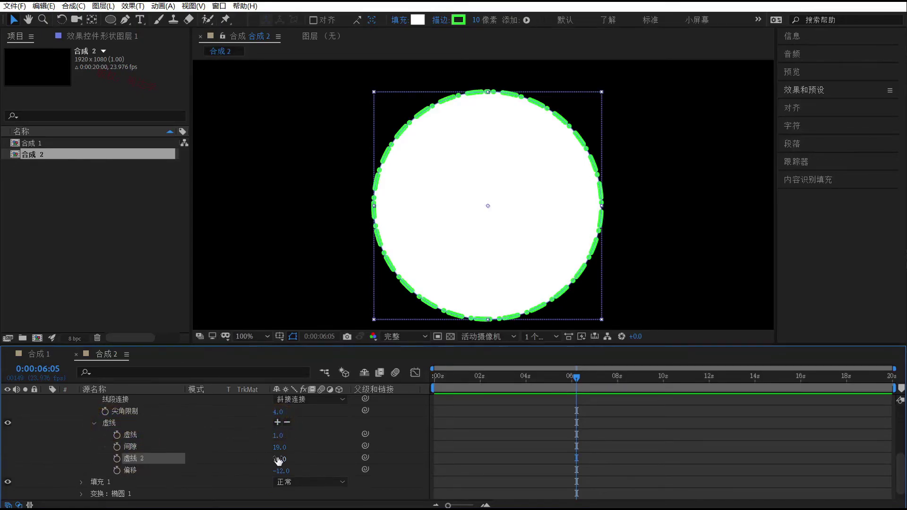
drag(279, 461, 272, 458)
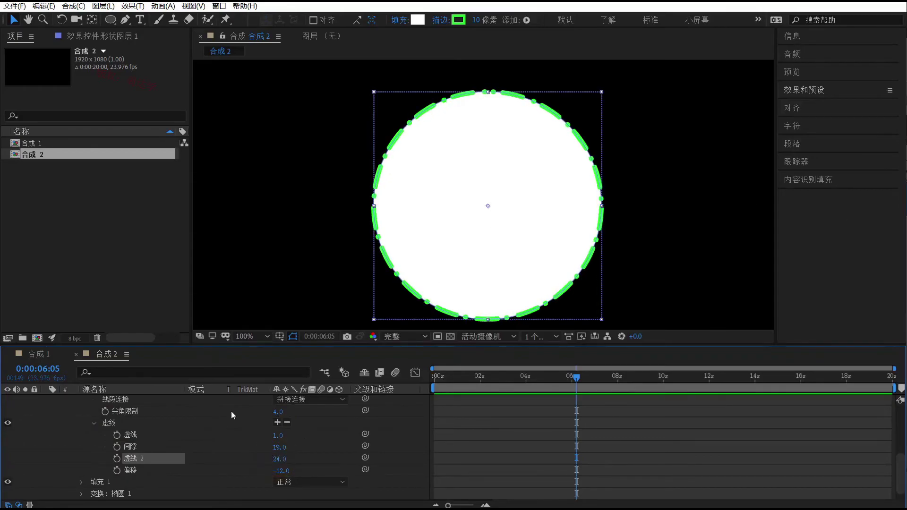
Set the circle's fill to None, leaving only the dash-dot ring
click(400, 20)
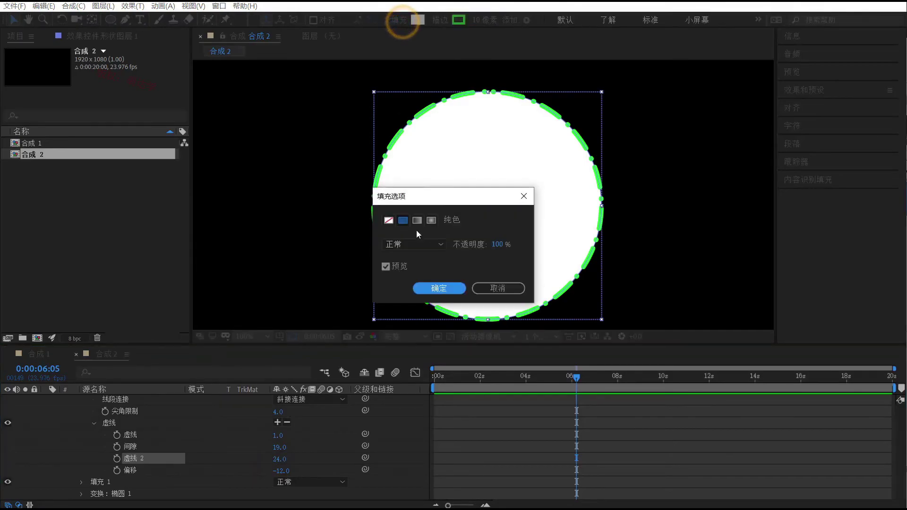
click(389, 220)
click(431, 289)
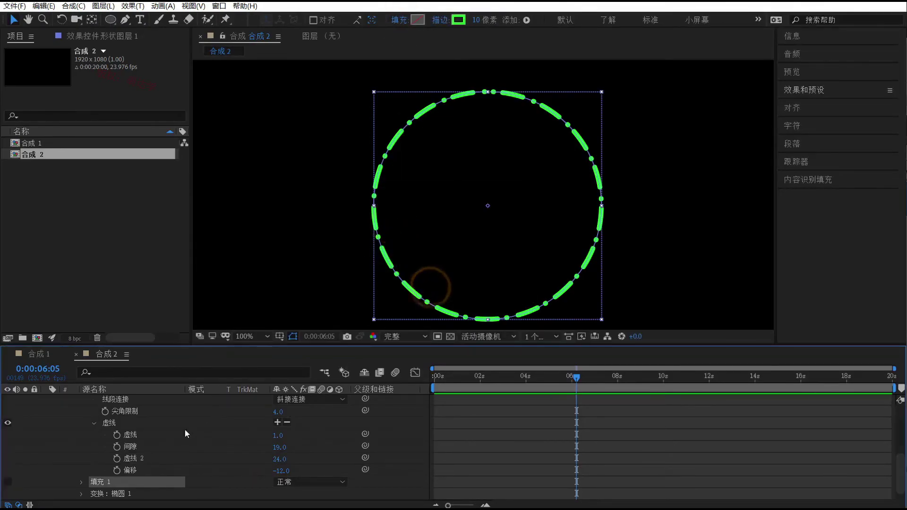
Shift the dash offset to -69 and drag guitarist-407212_1920.jpg into the composition
drag(279, 471, 231, 463)
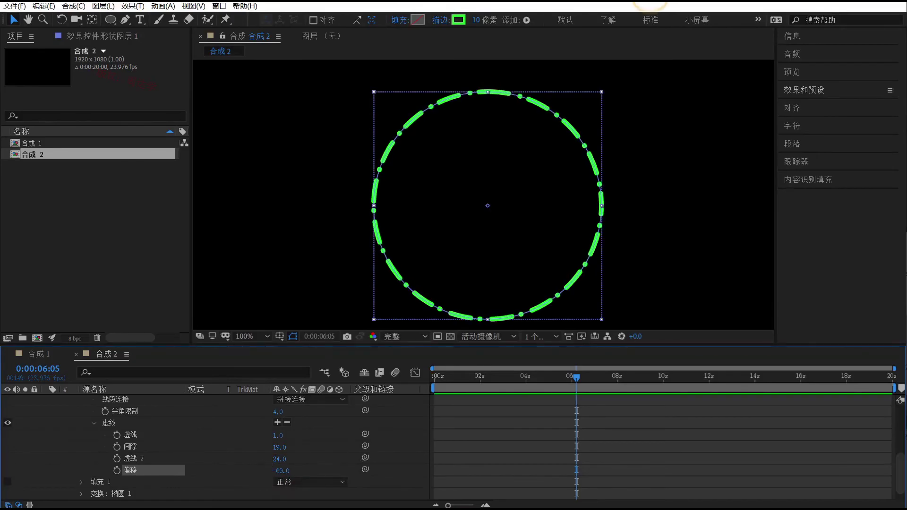
key(super+e)
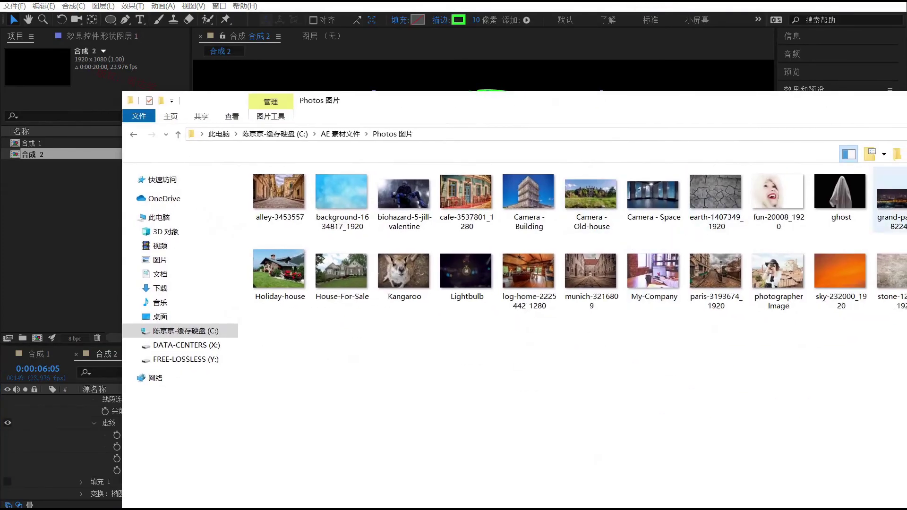
drag(341, 191, 368, 258)
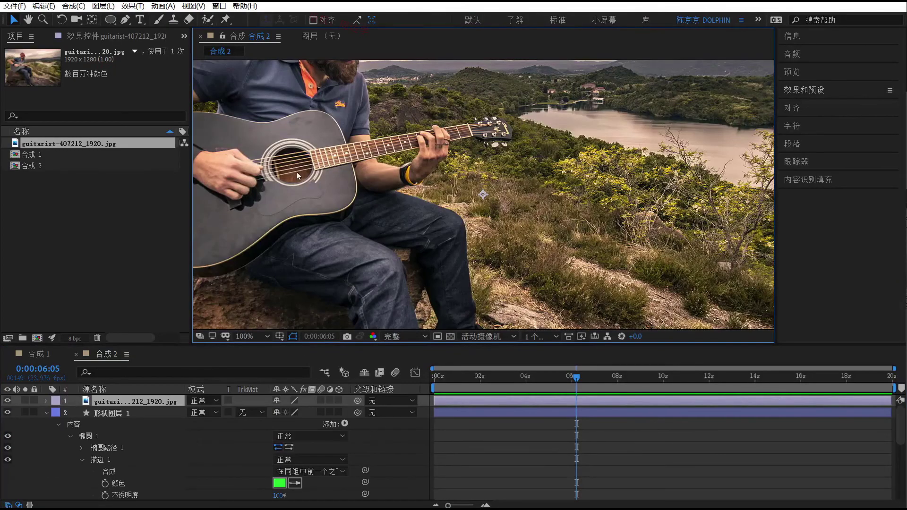
Reposition the guitarist photo and move the dashed ring layer above it
drag(296, 172, 431, 295)
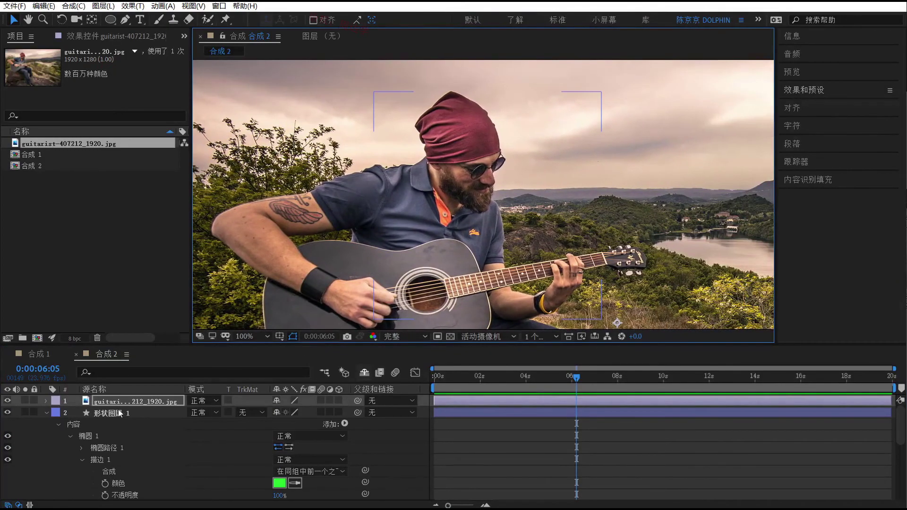
click(46, 413)
drag(113, 412, 112, 401)
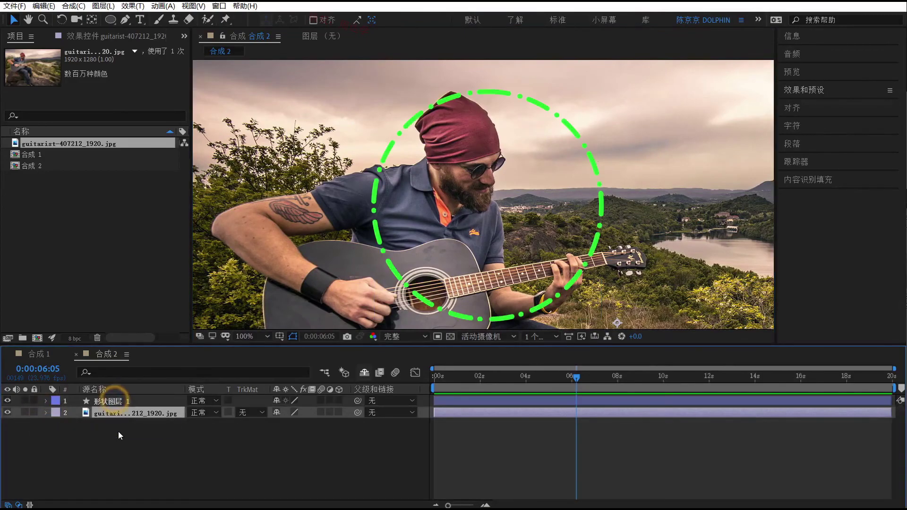
Shift the photo right and down and draw a circular mask, 蒙版 1, inside the ring
drag(374, 191, 403, 222)
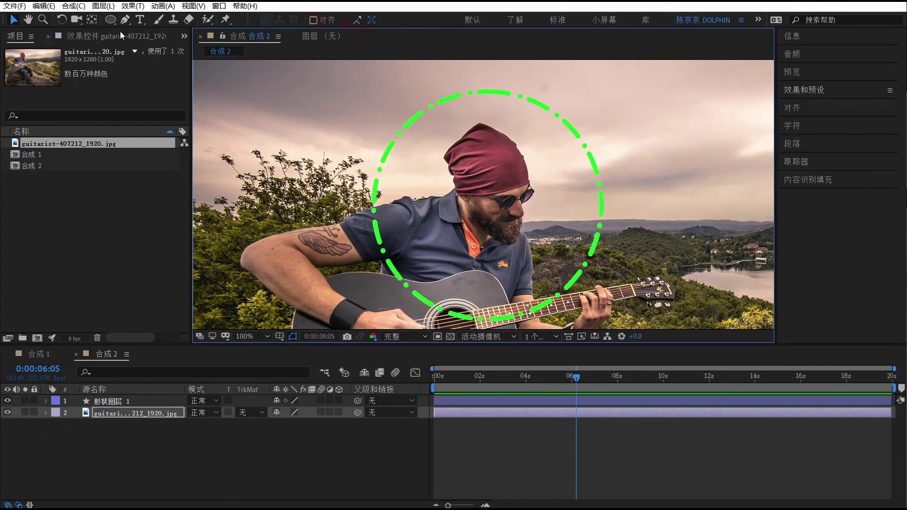
click(110, 20)
drag(392, 114, 592, 277)
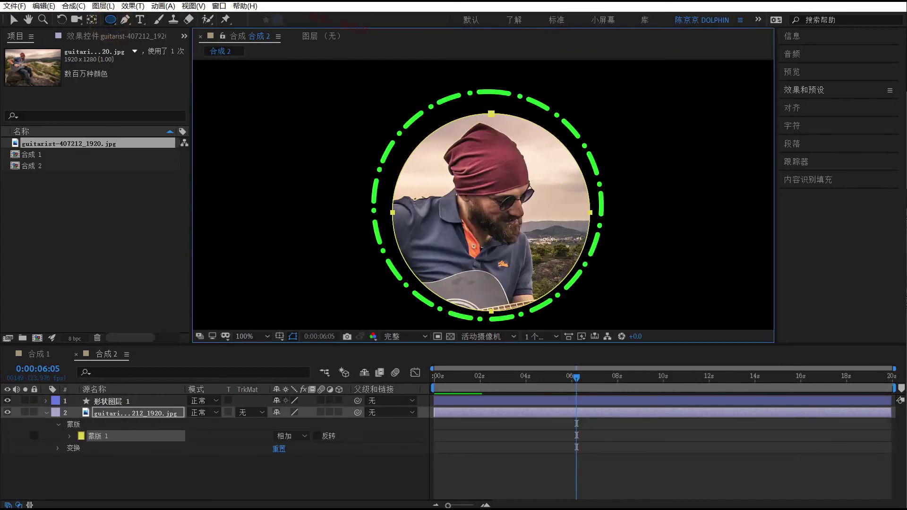
Nudge the masked guitarist photo up into the centre of the ring
click(113, 412)
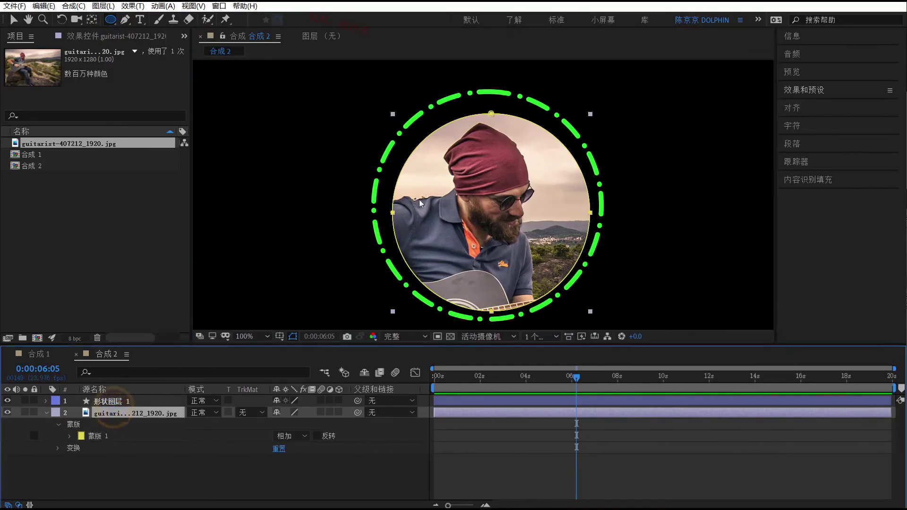
key(v)
drag(492, 212, 488, 205)
click(241, 461)
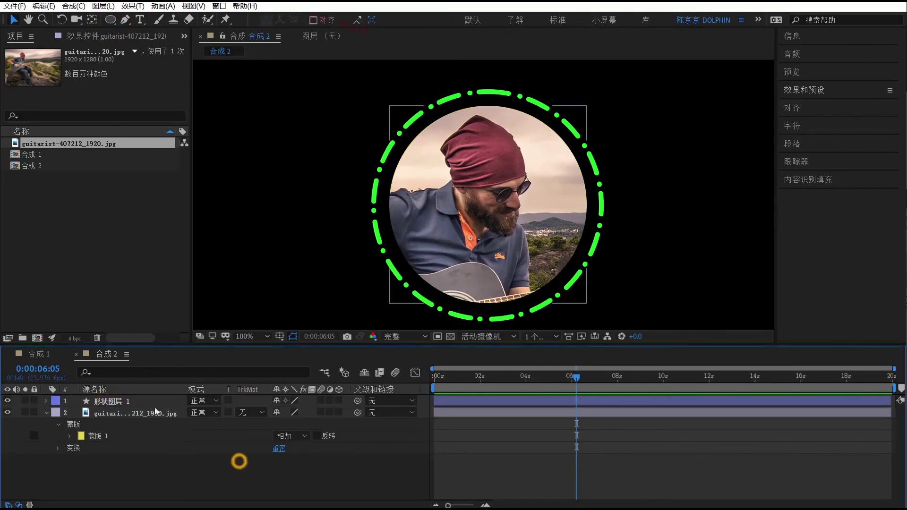
Set the ring's Dashes Offset to -203.0 and collapse the shape layer
click(113, 401)
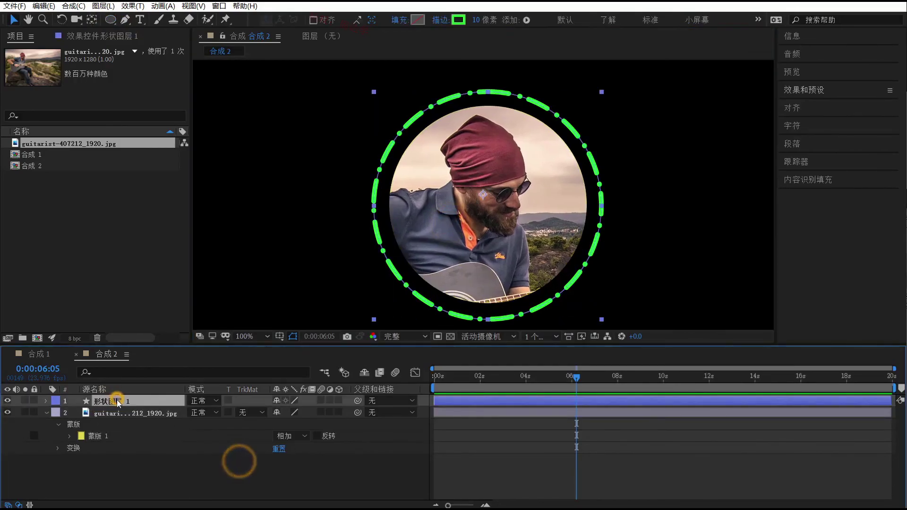
click(46, 401)
scroll(236, 478, down, 3)
scroll(265, 472, down, 3)
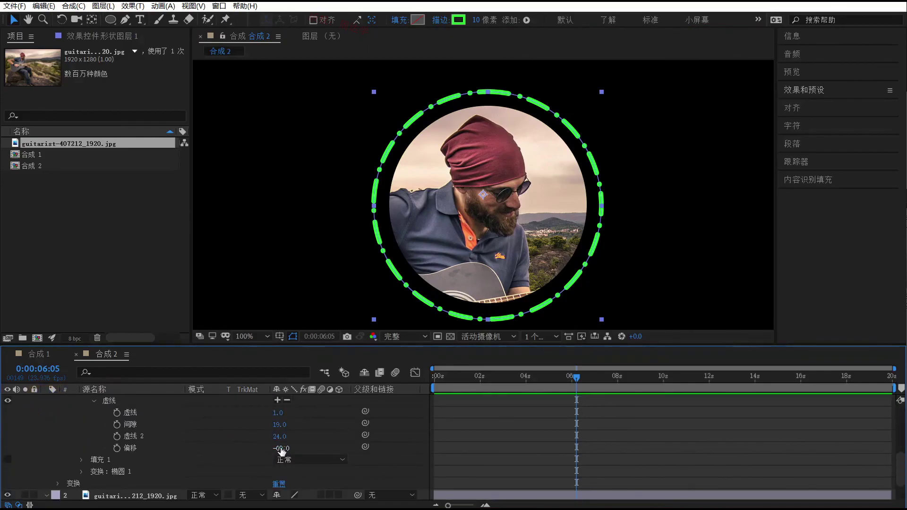
mouse_move(281, 450)
mouse_down()
mouse_move(153, 424)
mouse_move(109, 435)
mouse_up()
scroll(70, 443, up, 5)
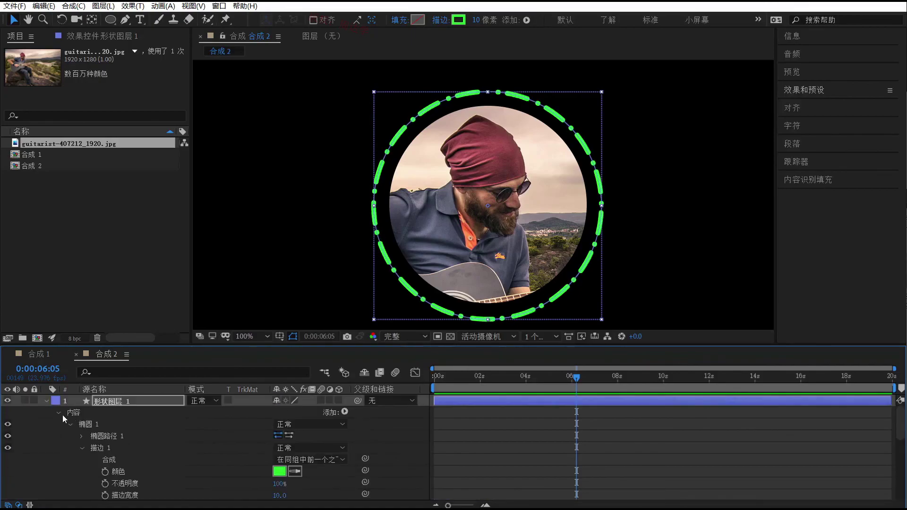
click(56, 414)
click(71, 482)
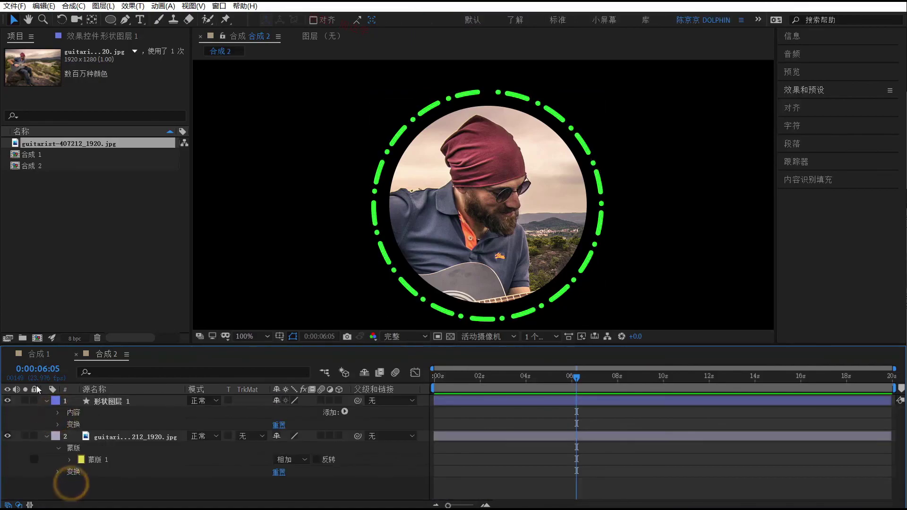